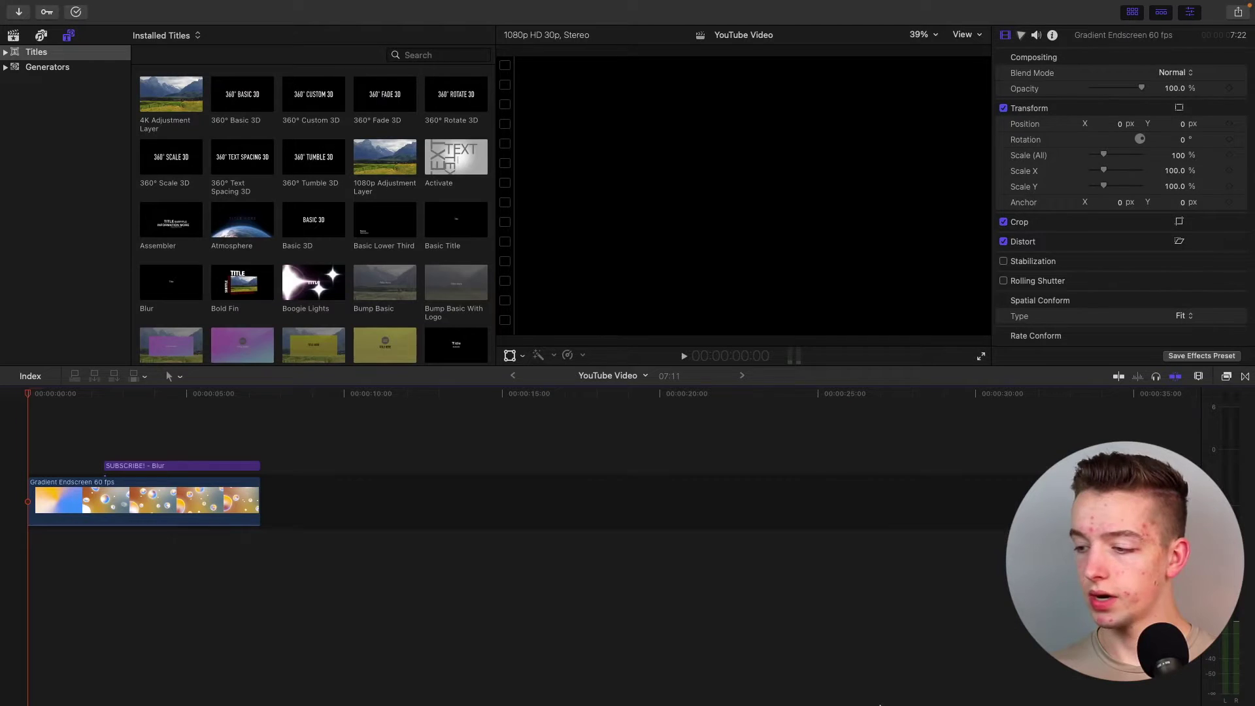
Drag IMG_0744.mov from Downloads to the timeline start, before the endscreen, and dismiss the HDR warning.
{"action": "left_click", "coordinate": [953, 672]}
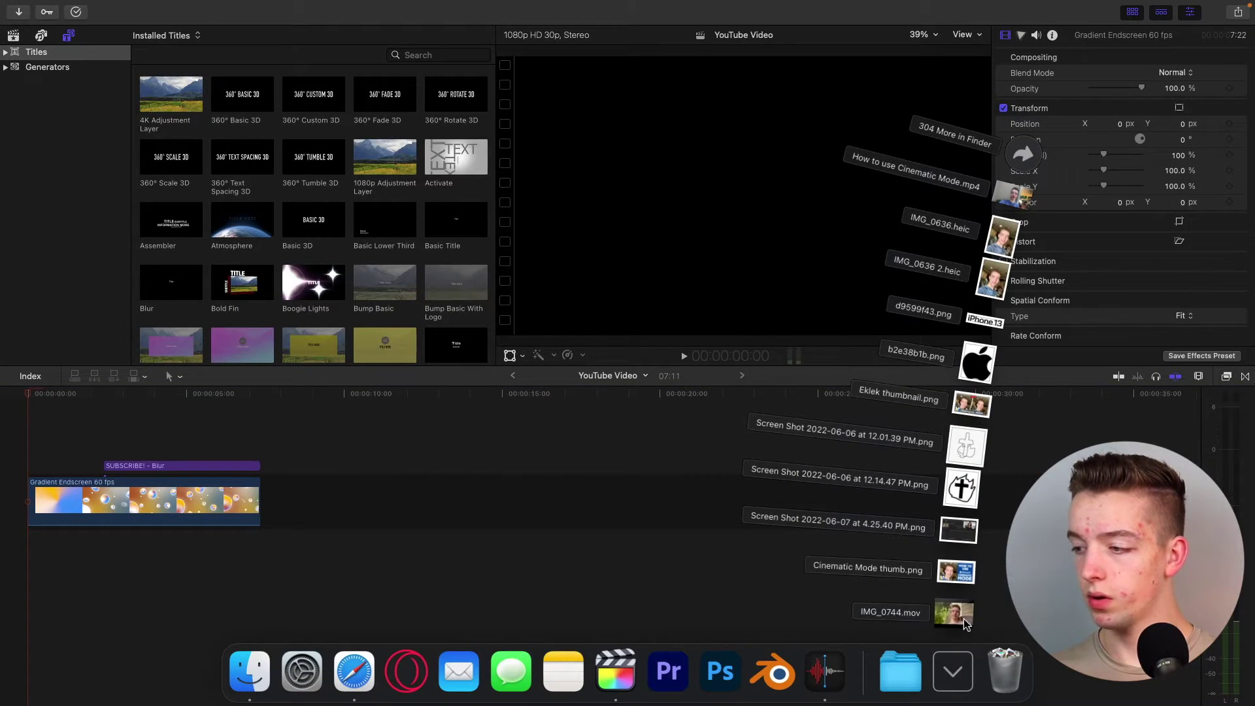
{"action": "left_click_drag", "start_coordinate": [965, 624], "coordinate": [20, 503]}
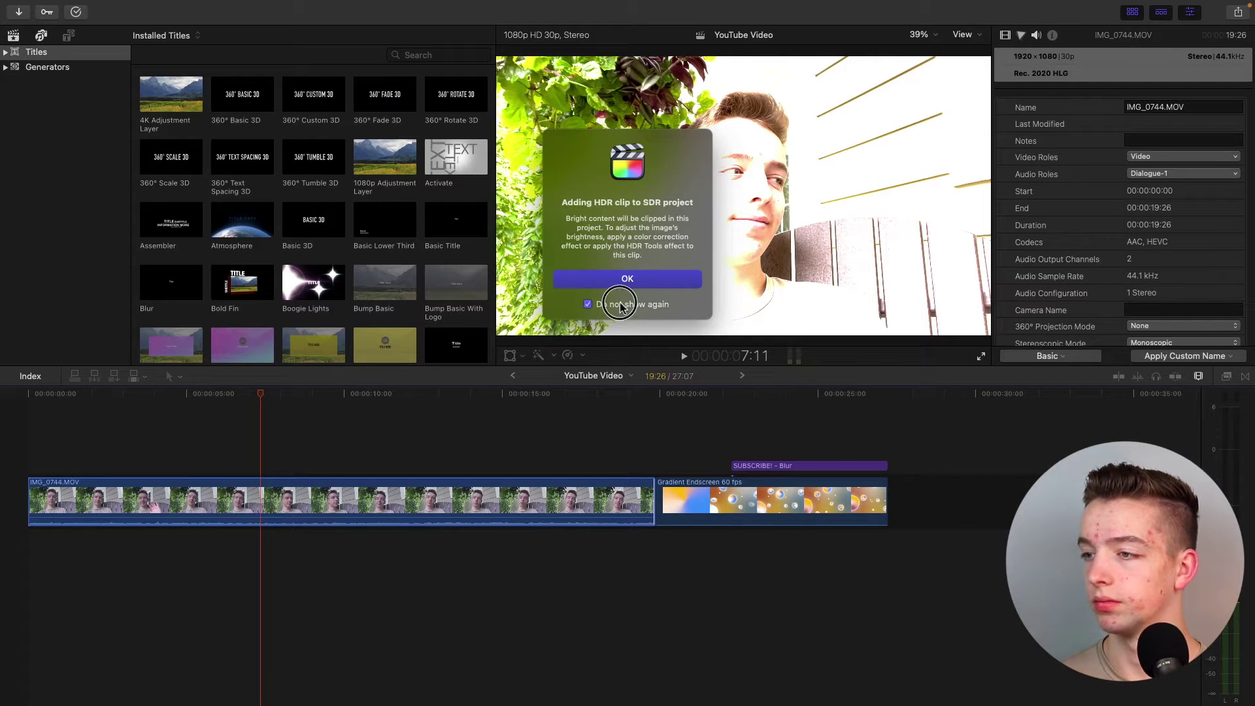
{"action": "left_click", "coordinate": [645, 280]}
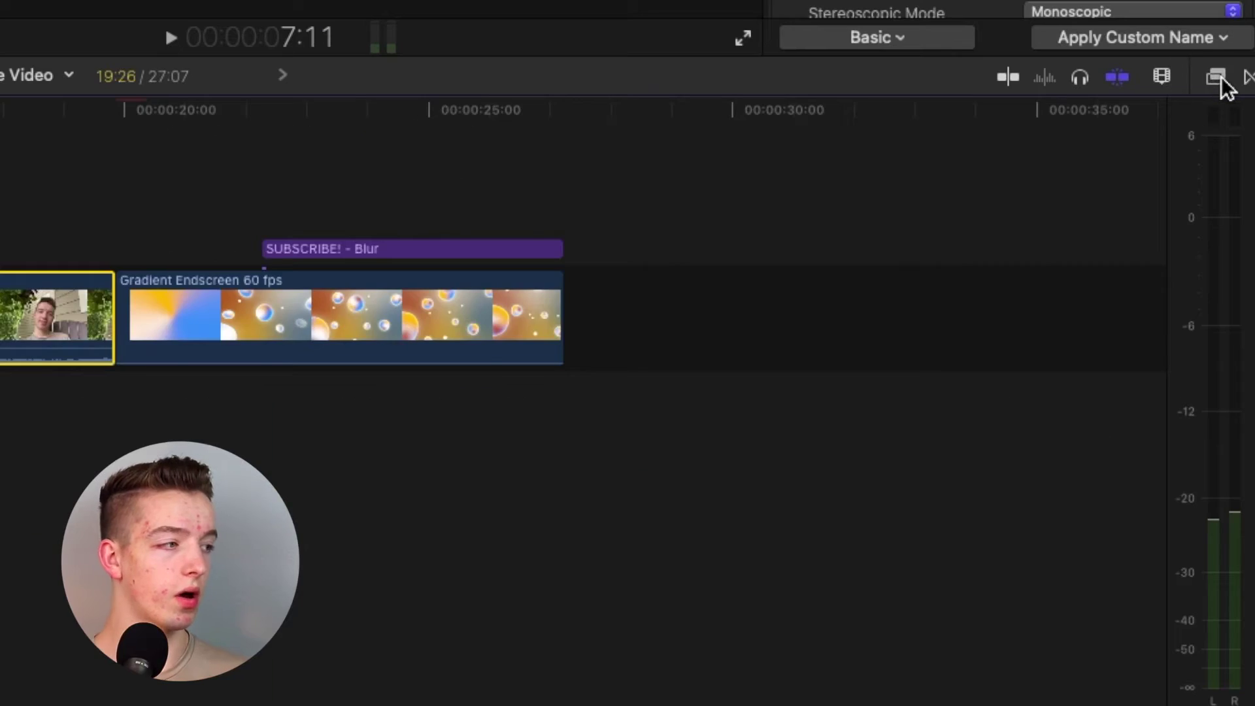
Search the Effects browser for 'hdr' and apply HDR Tools to the IMG_0744 clip.
{"action": "left_click", "coordinate": [1227, 378]}
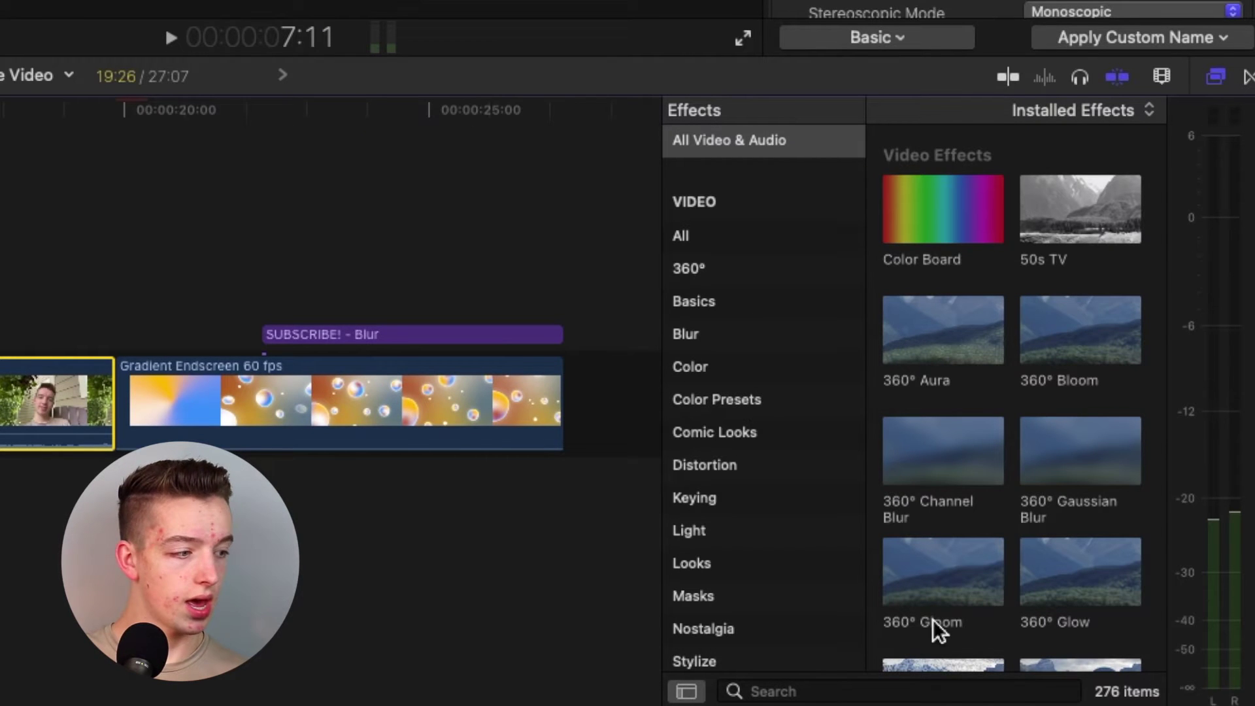
{"action": "left_click", "coordinate": [813, 691]}
{"action": "type", "text": "hdr"}
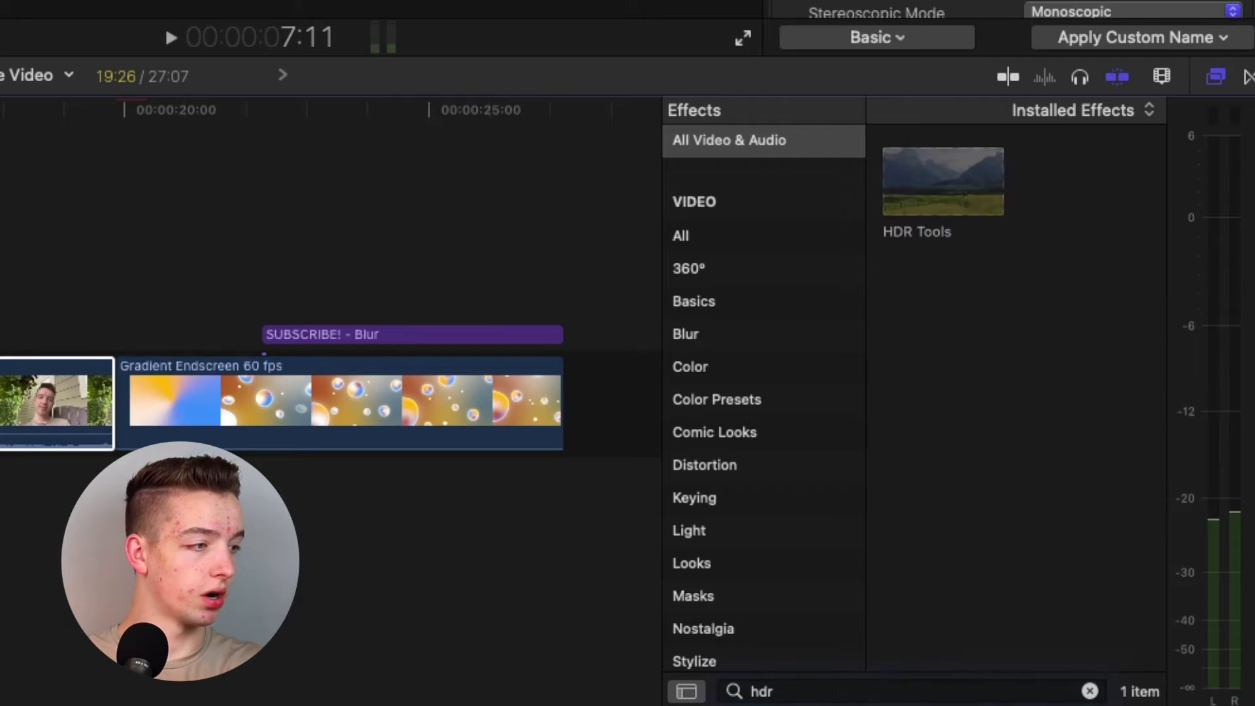
{"action": "left_click", "coordinate": [959, 189]}
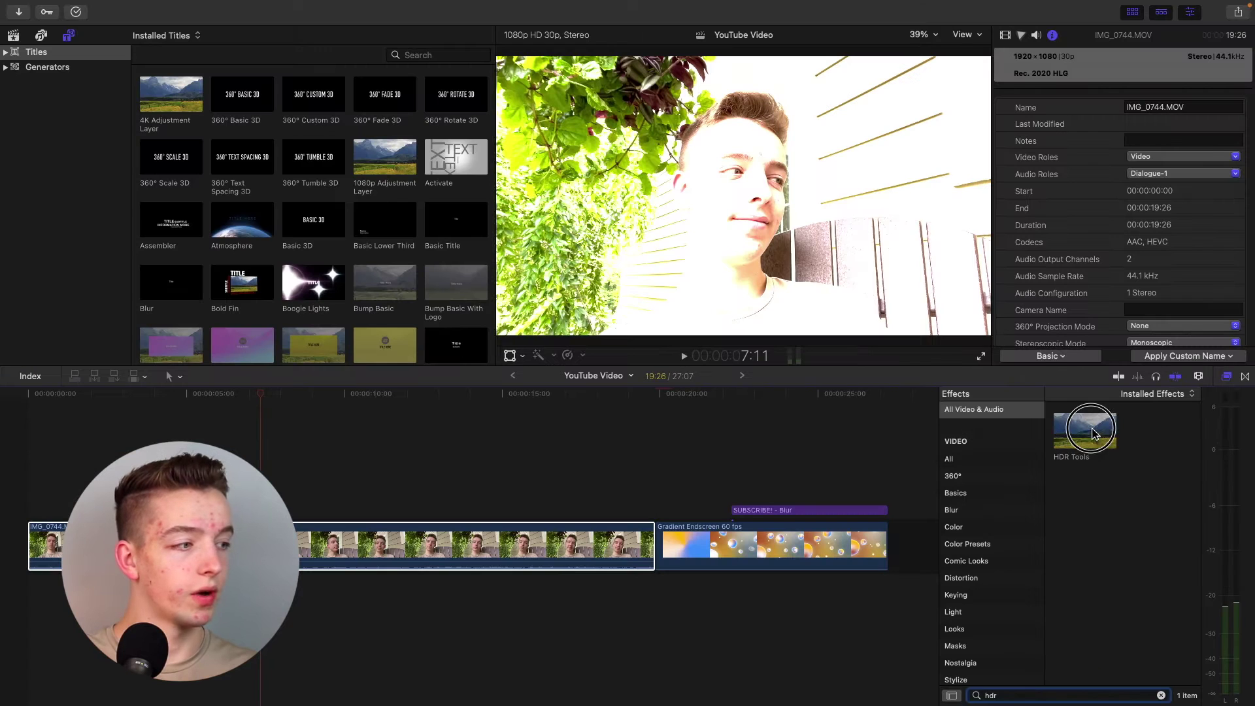
{"action": "left_click_drag", "start_coordinate": [1093, 433], "coordinate": [444, 546]}
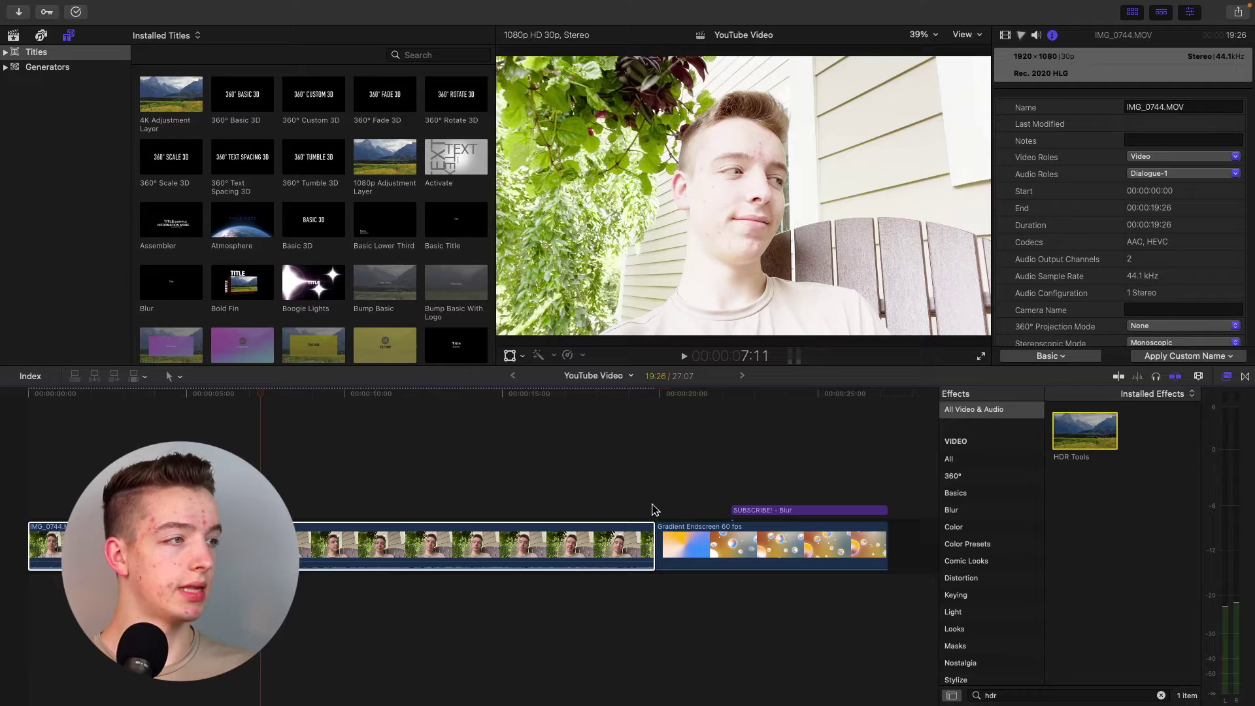
Set the HDR Tools mode to HLG to Rec. 709 SDR in the Video inspector.
{"action": "left_click", "coordinate": [1006, 35]}
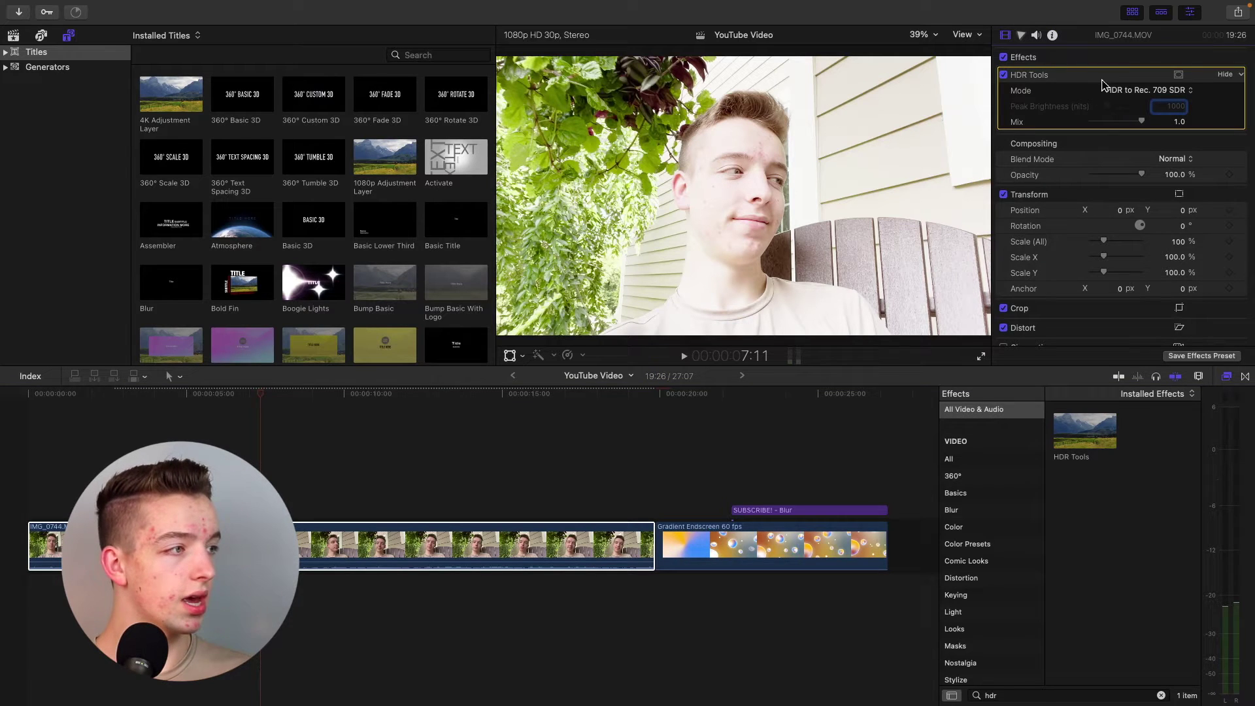
{"action": "left_click", "coordinate": [1124, 93]}
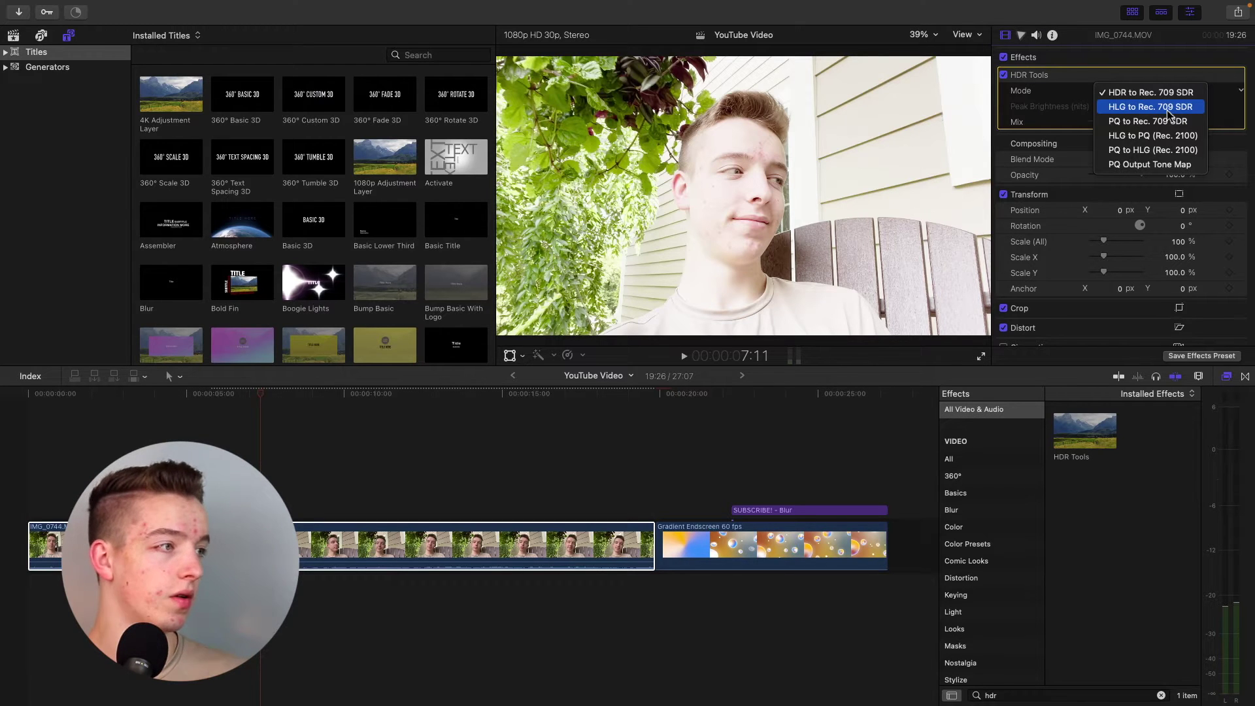
{"action": "left_click", "coordinate": [1168, 108]}
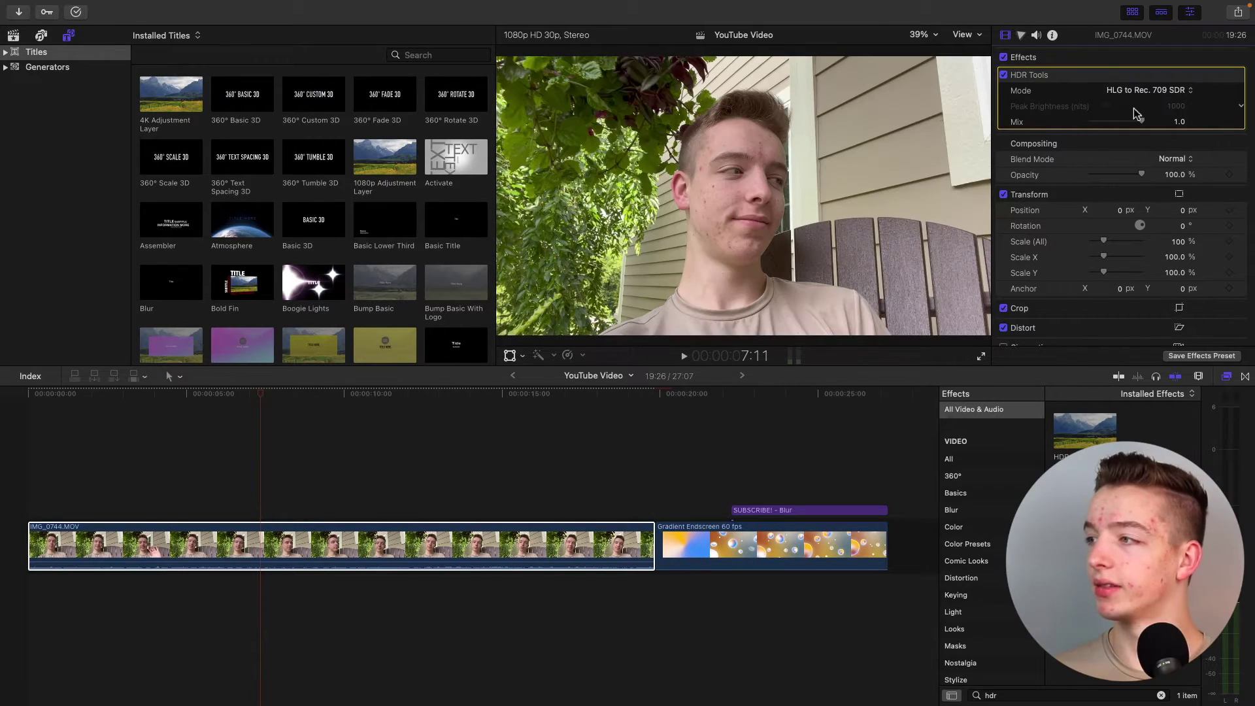
{"action": "left_click", "coordinate": [1230, 377]}
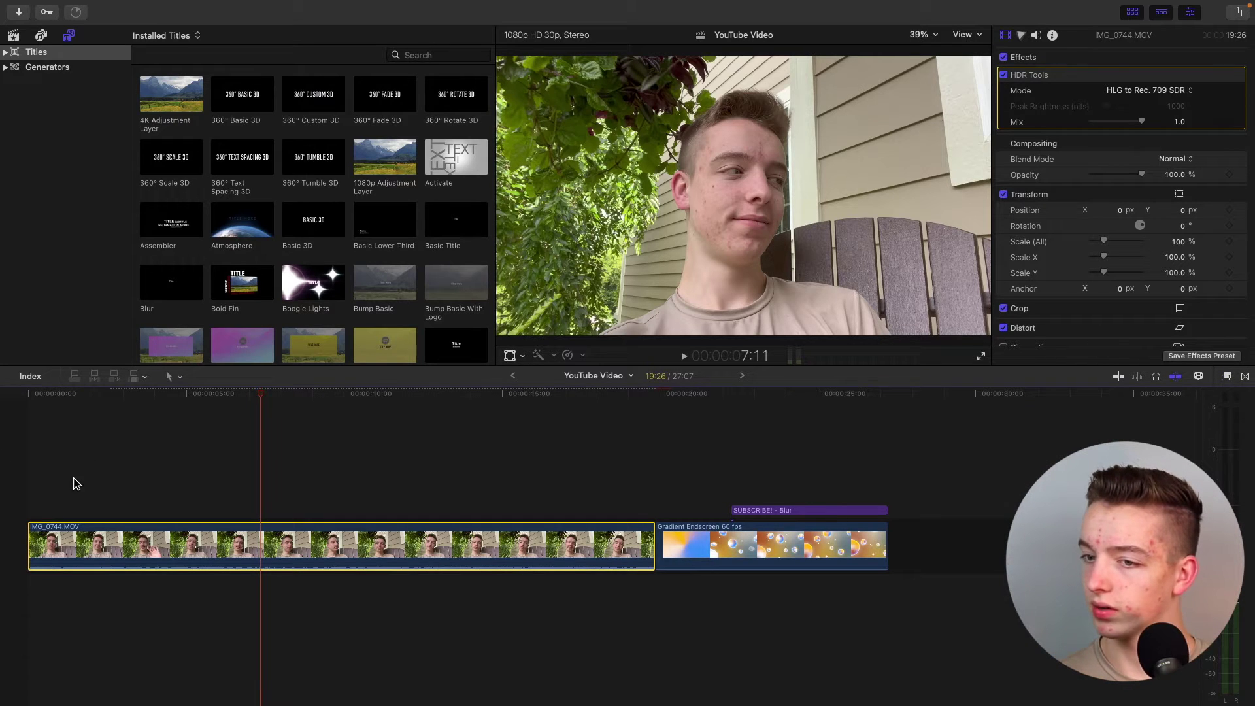
Scrub through the IMG_0744 clip to preview it, then select it.
{"action": "left_click", "coordinate": [71, 467]}
{"action": "left_click_drag", "start_coordinate": [68, 394], "coordinate": [33, 403]}
{"action": "left_click", "coordinate": [117, 533]}
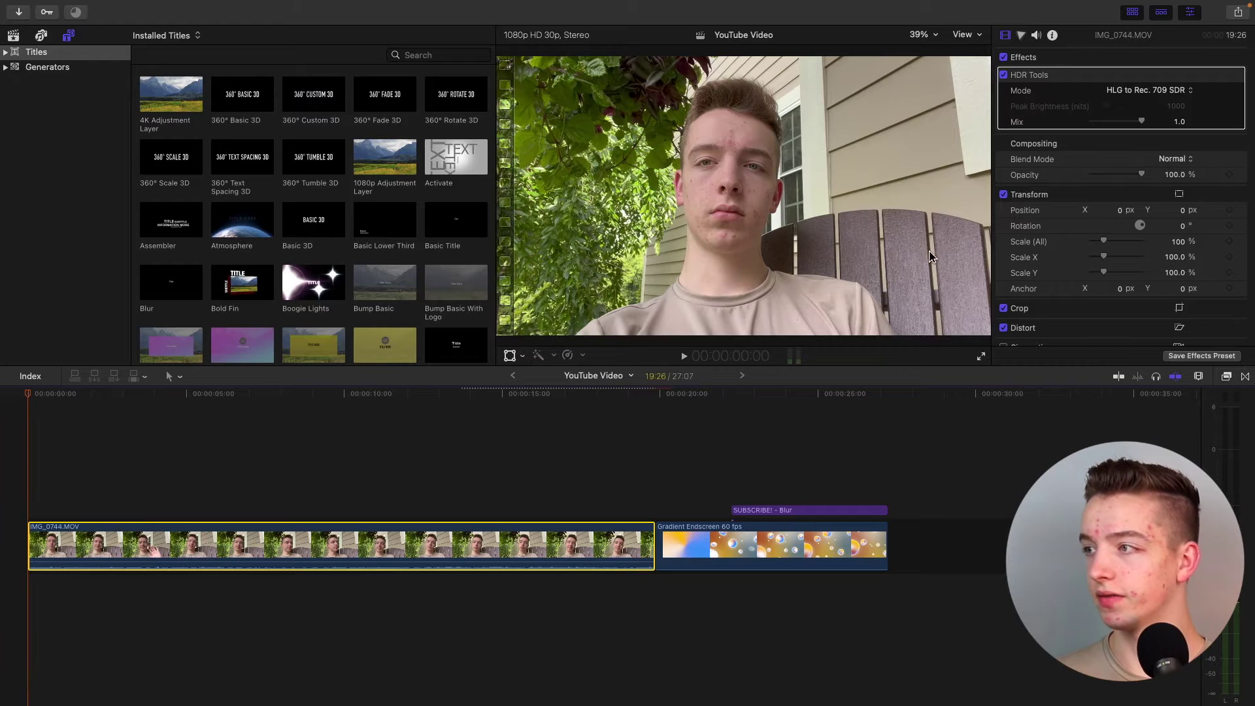
In the Color Board, raise global exposure to 31% and lower shadows to −46%.
{"action": "left_click", "coordinate": [1021, 35]}
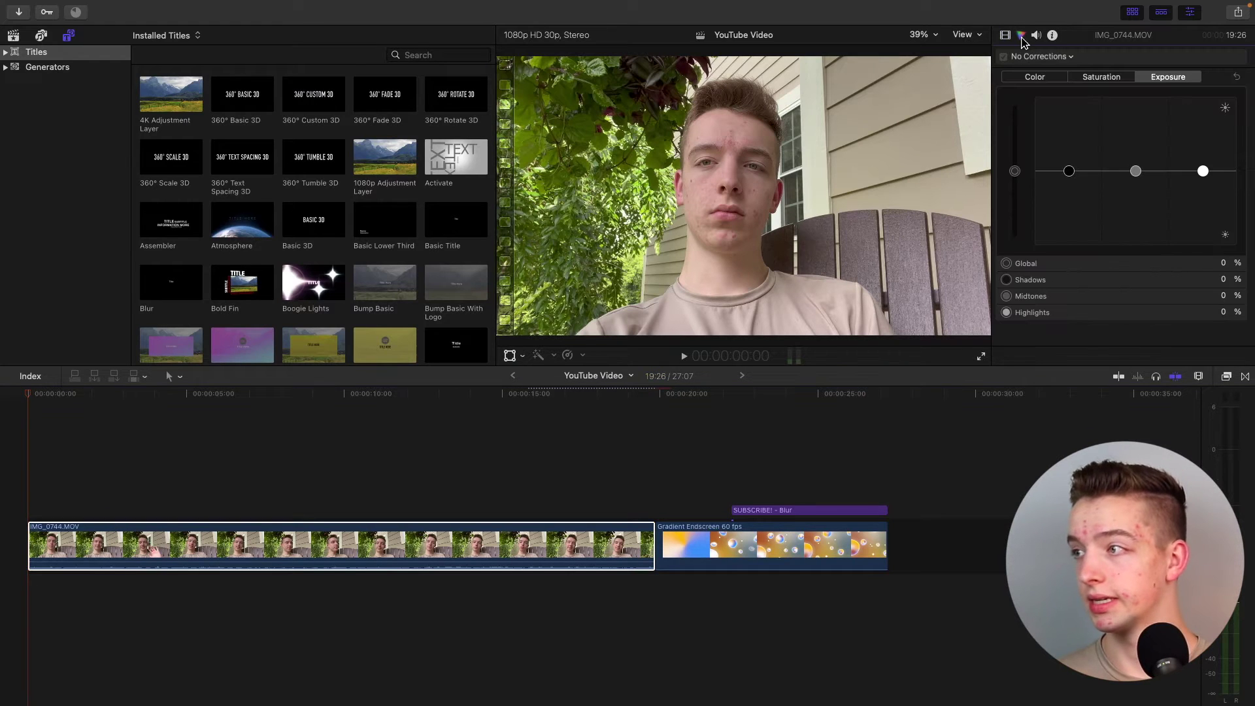
{"action": "left_click", "coordinate": [1037, 78]}
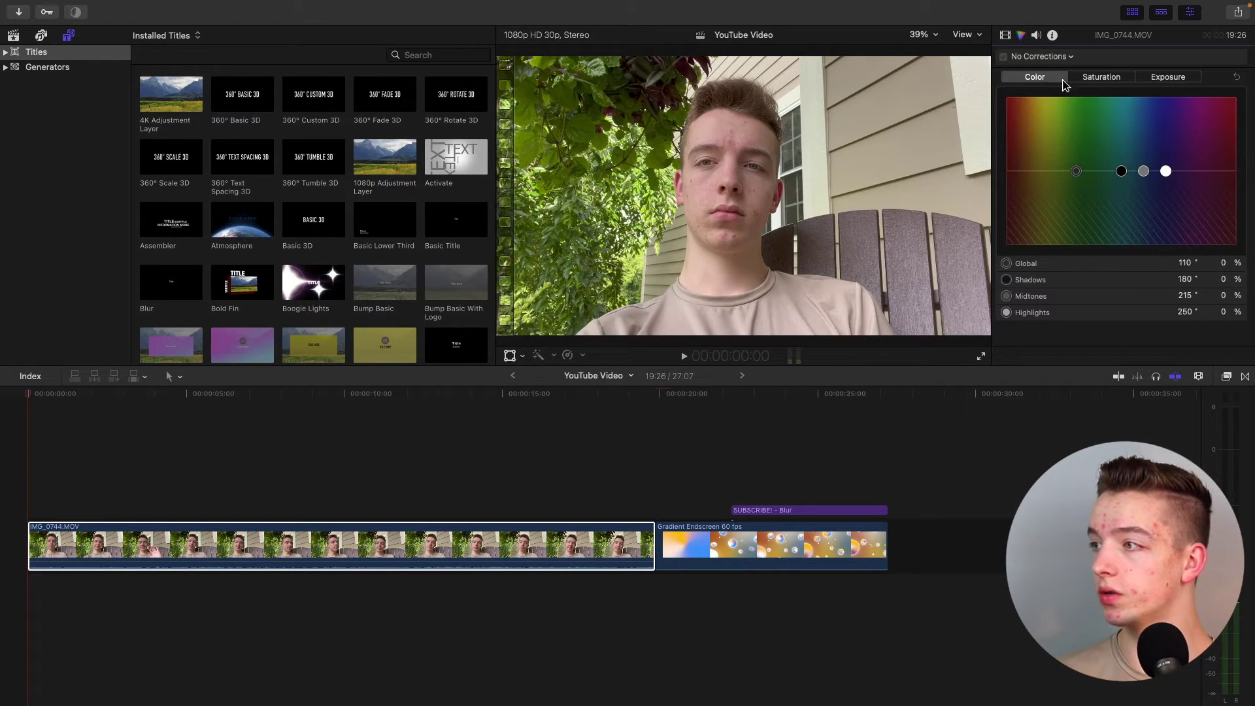
{"action": "left_click", "coordinate": [1168, 77]}
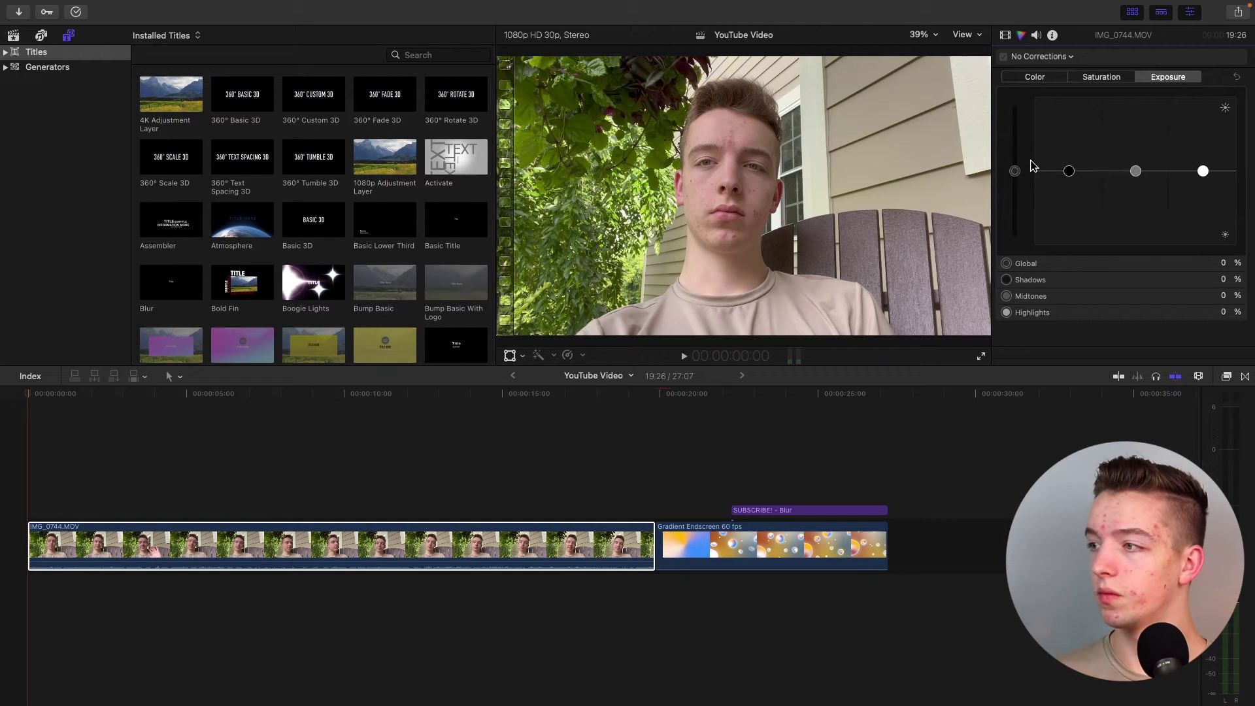
{"action": "left_click_drag", "start_coordinate": [1016, 172], "coordinate": [1016, 147]}
{"action": "left_click_drag", "start_coordinate": [1075, 177], "coordinate": [1075, 211]}
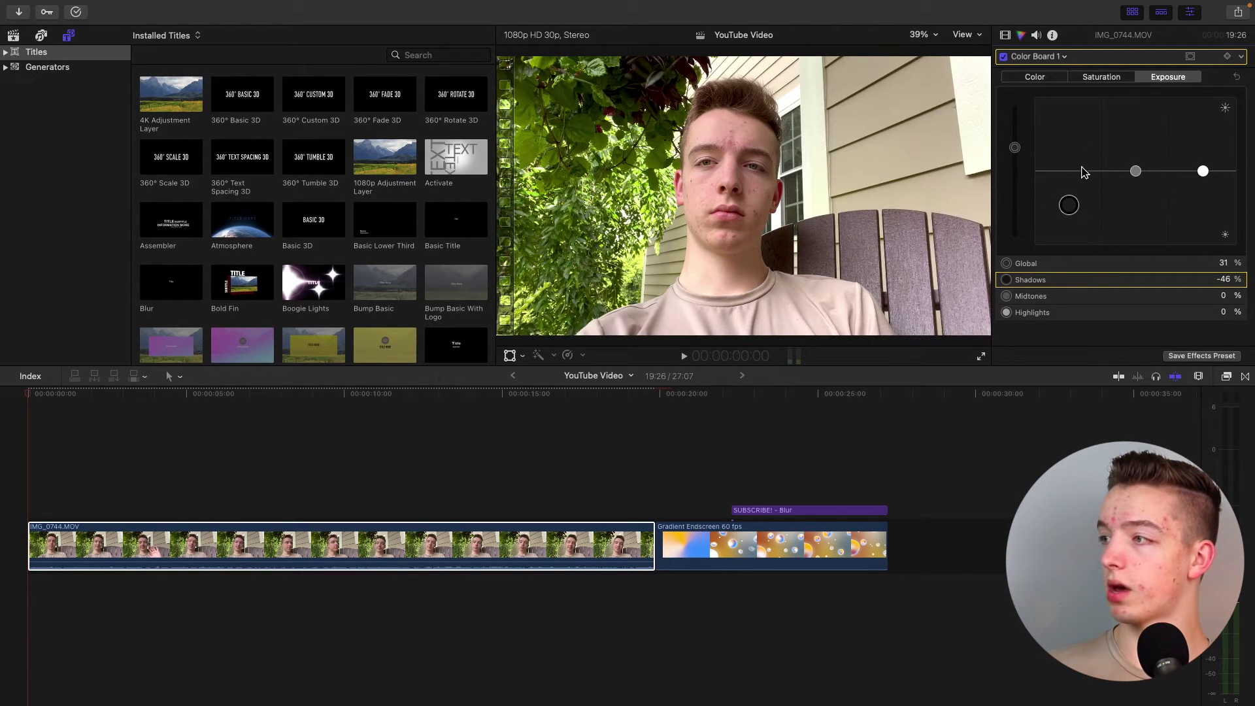
Boost global saturation to 45% on the Color Board's Saturation tab.
{"action": "left_click", "coordinate": [1122, 80]}
{"action": "left_click_drag", "start_coordinate": [1020, 171], "coordinate": [1025, 138]}
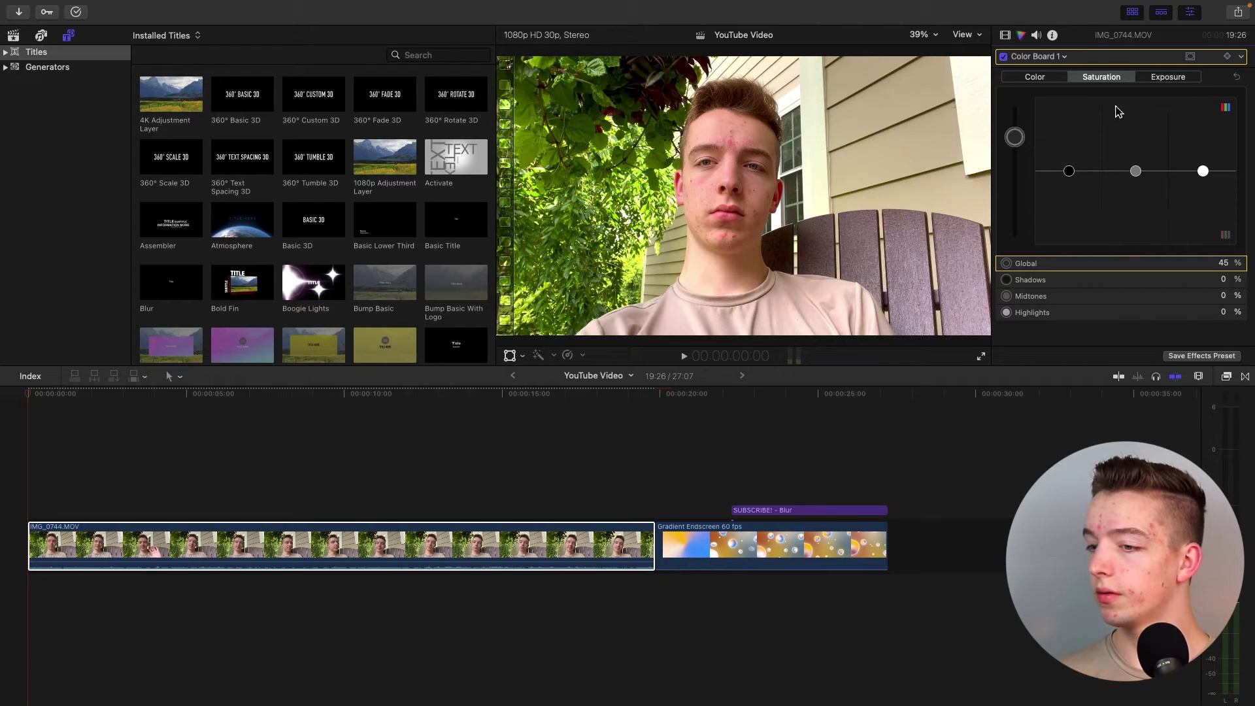
{"action": "left_click", "coordinate": [265, 541]}
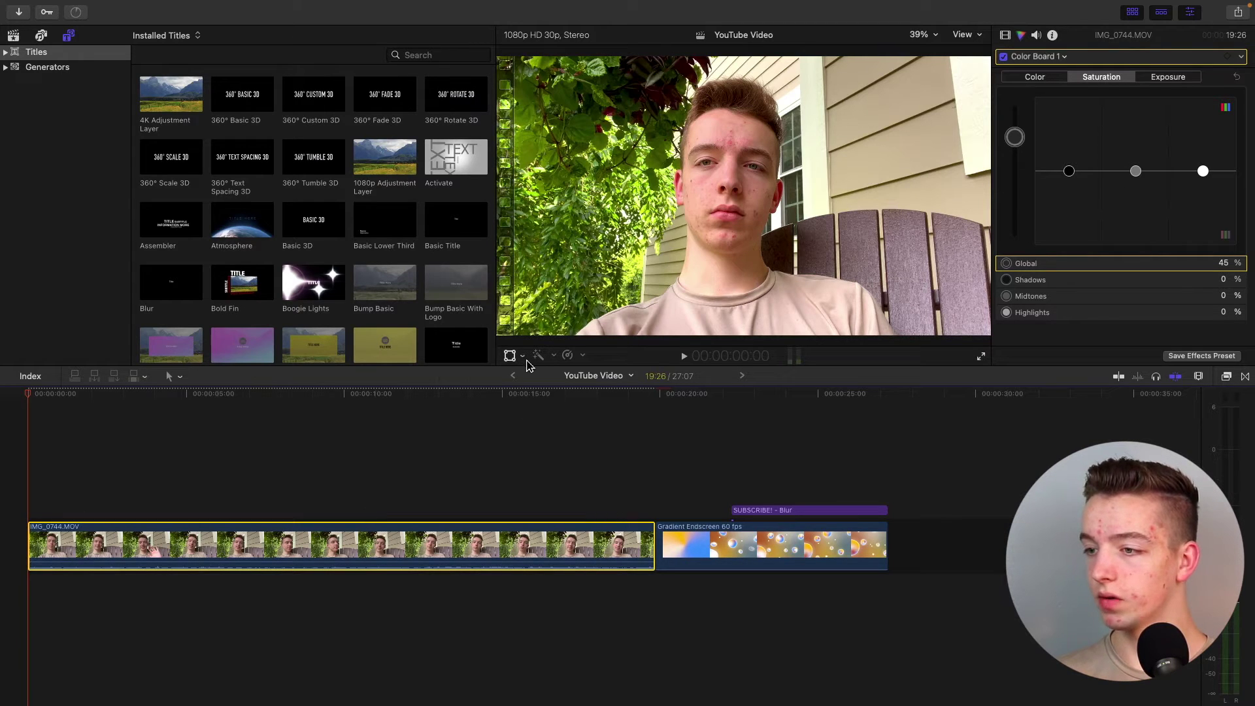
Set the viewer to Cinematic mode and scroll the Video inspector to the Cinematic section.
{"action": "left_click", "coordinate": [524, 357]}
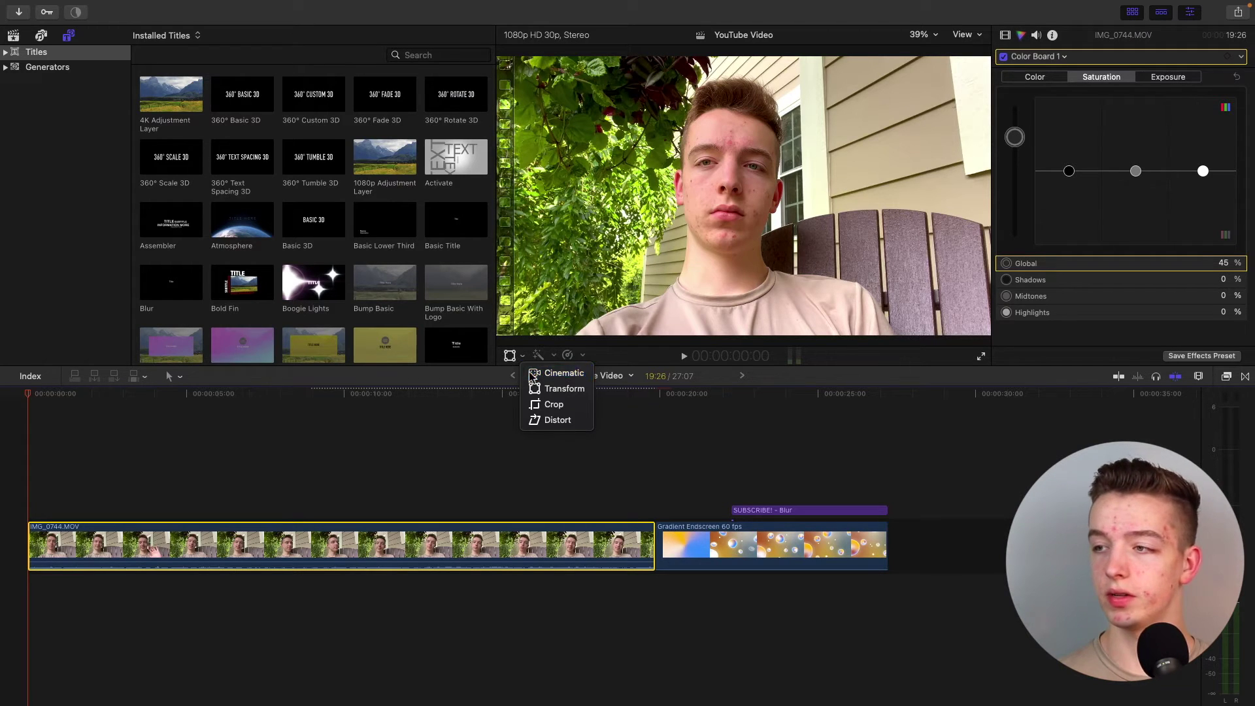
{"action": "left_click", "coordinate": [532, 377]}
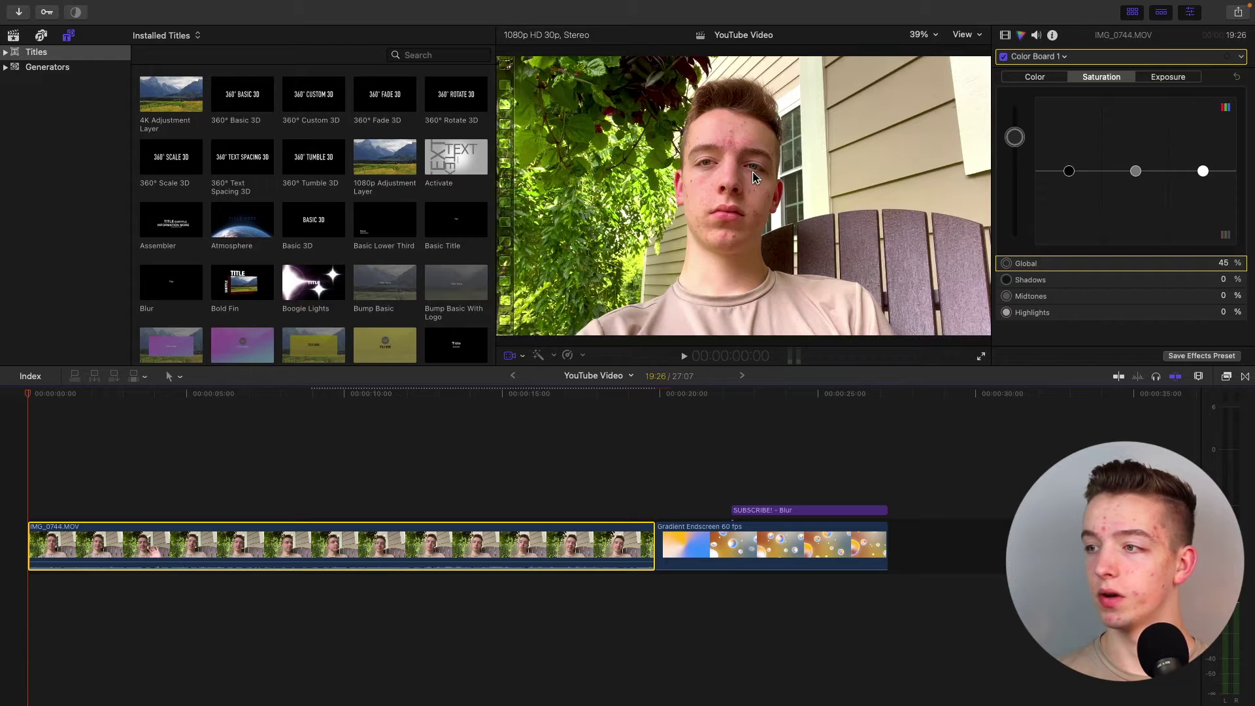
{"action": "left_click", "coordinate": [754, 176]}
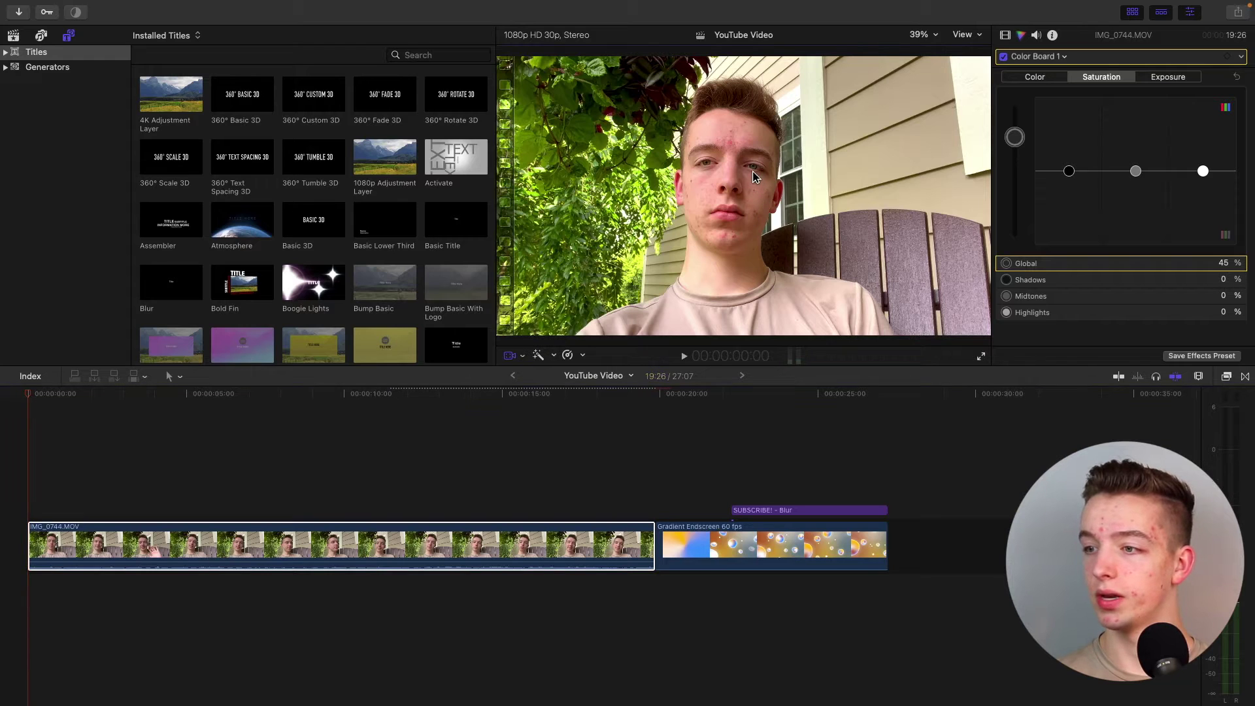
{"action": "left_click", "coordinate": [1006, 36]}
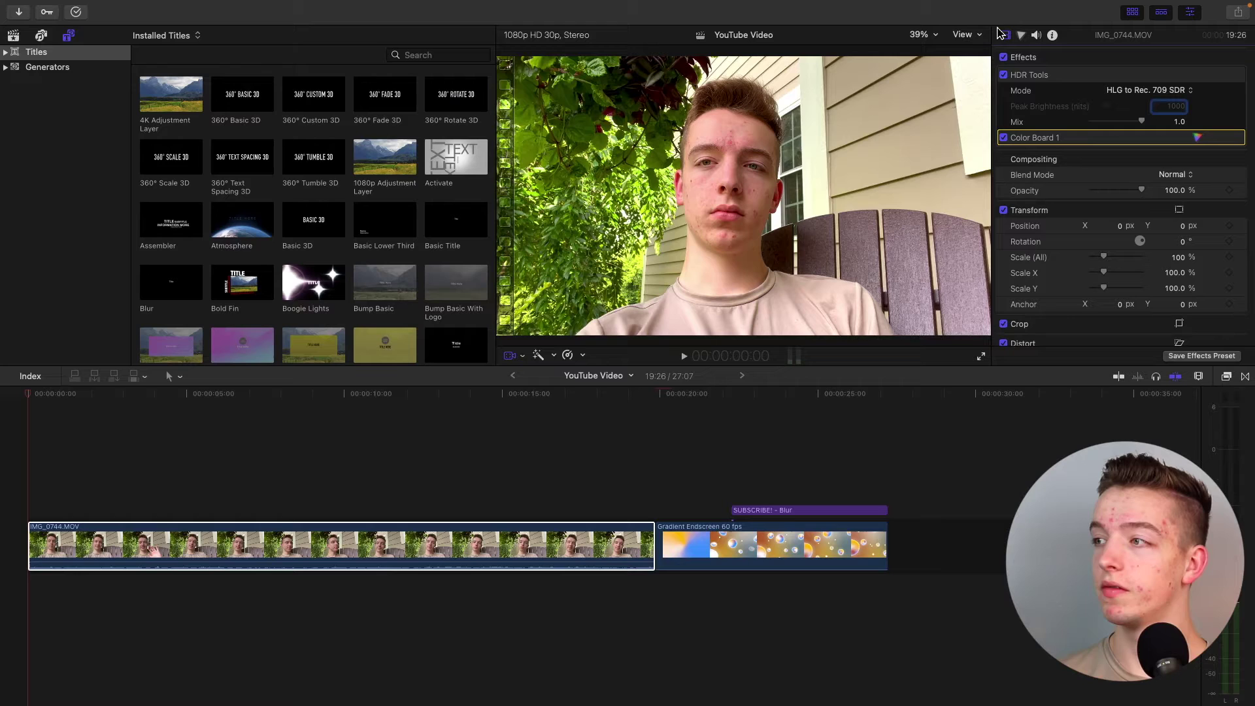
{"action": "scroll", "coordinate": [1028, 89], "scroll_direction": "down", "scroll_amount": 5}
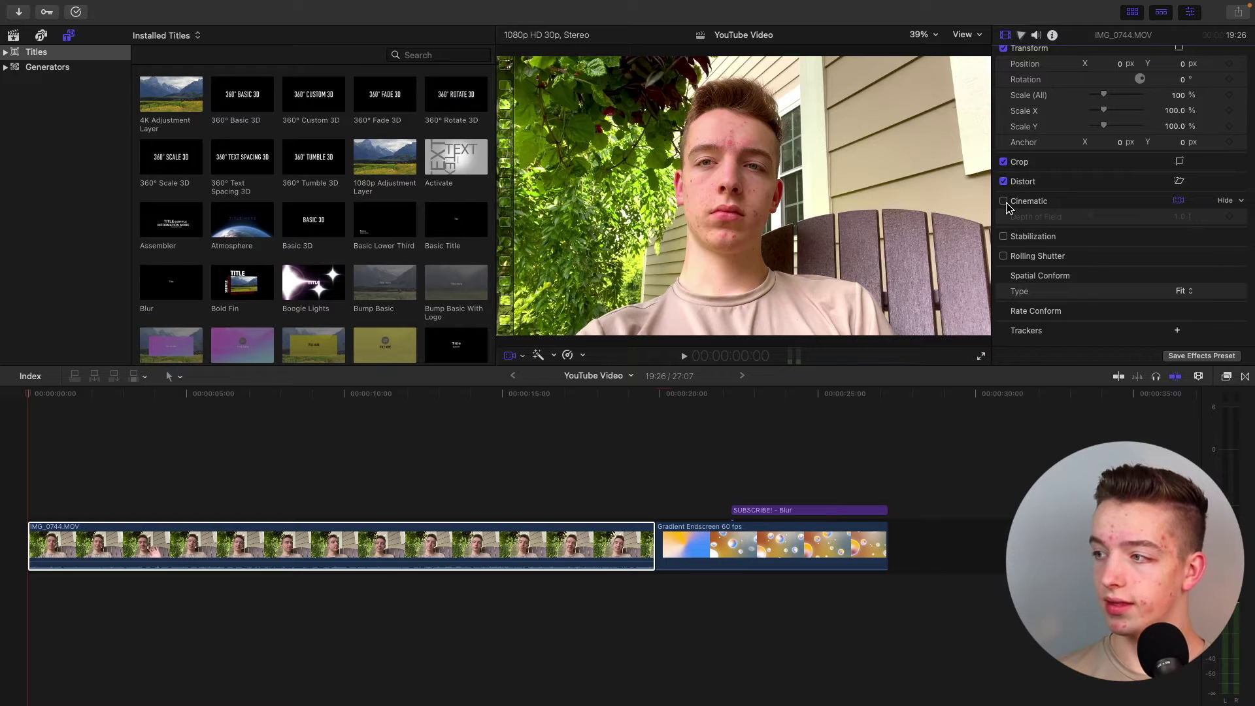
Enable Cinematic on IMG_0744.MOV and set its Depth of Field to 2.0 f.
{"action": "left_click", "coordinate": [1006, 203]}
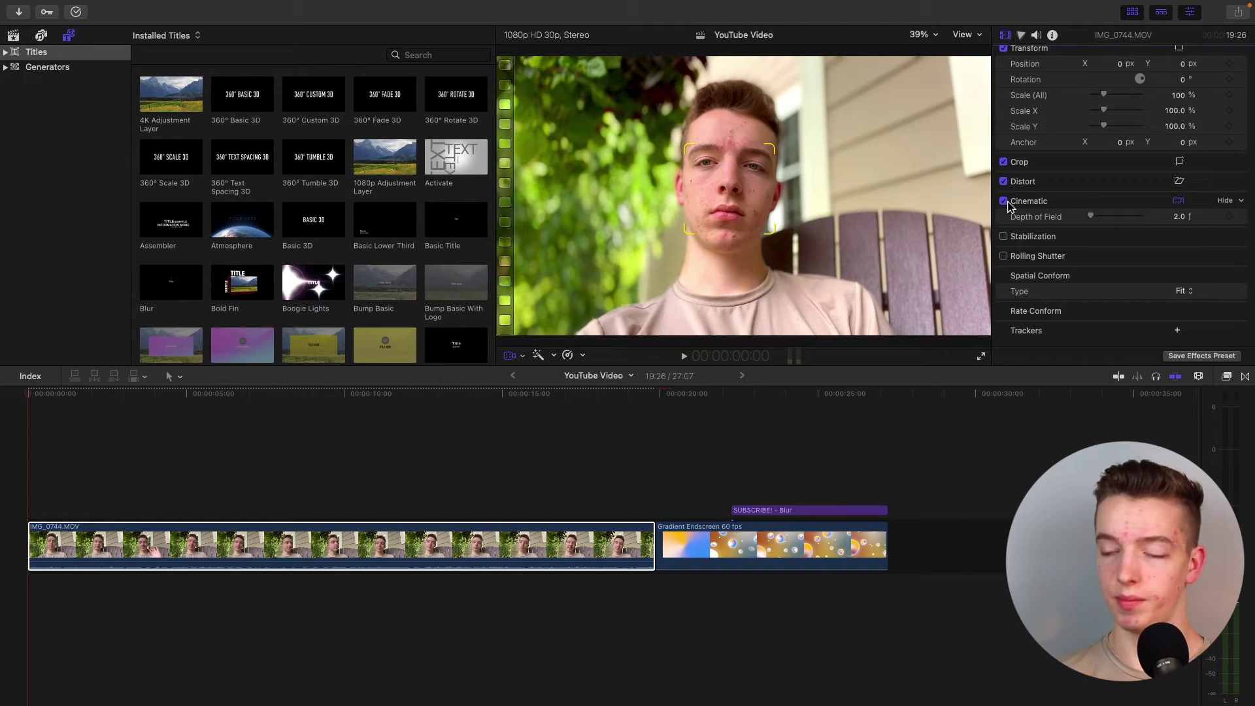
{"action": "left_click", "coordinate": [1242, 203]}
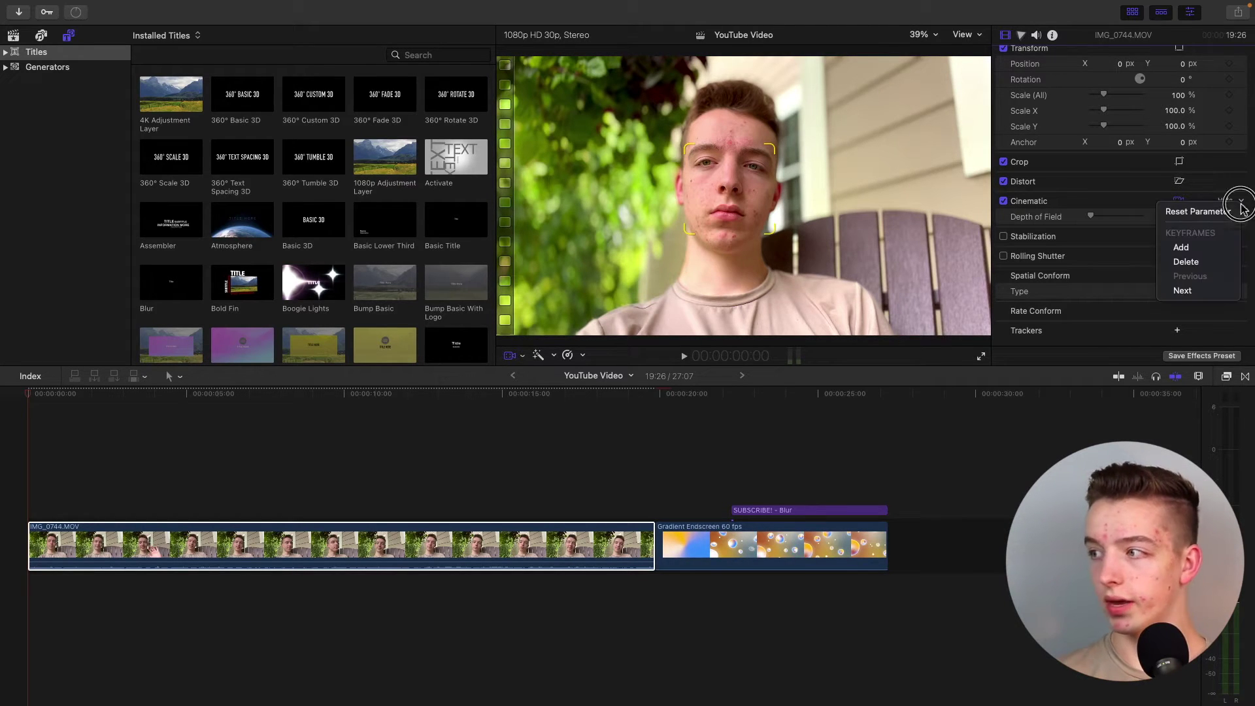
{"action": "left_click", "coordinate": [1242, 206]}
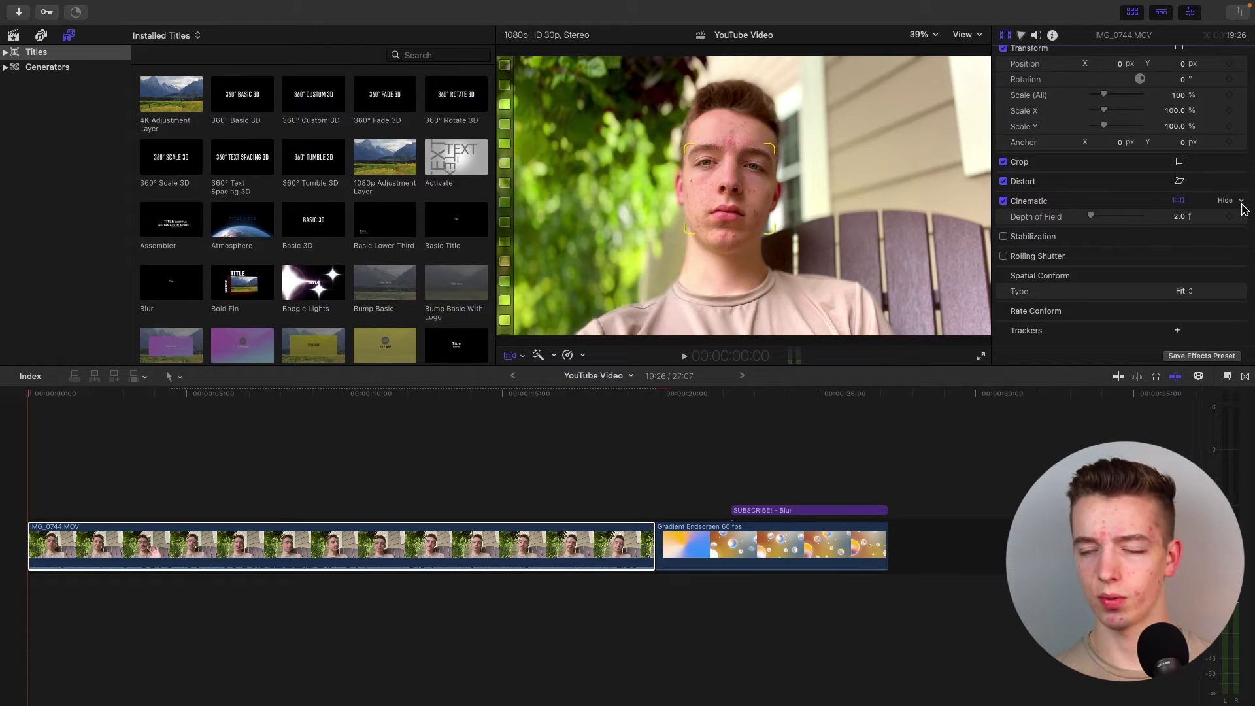
{"action": "left_click", "coordinate": [1242, 202]}
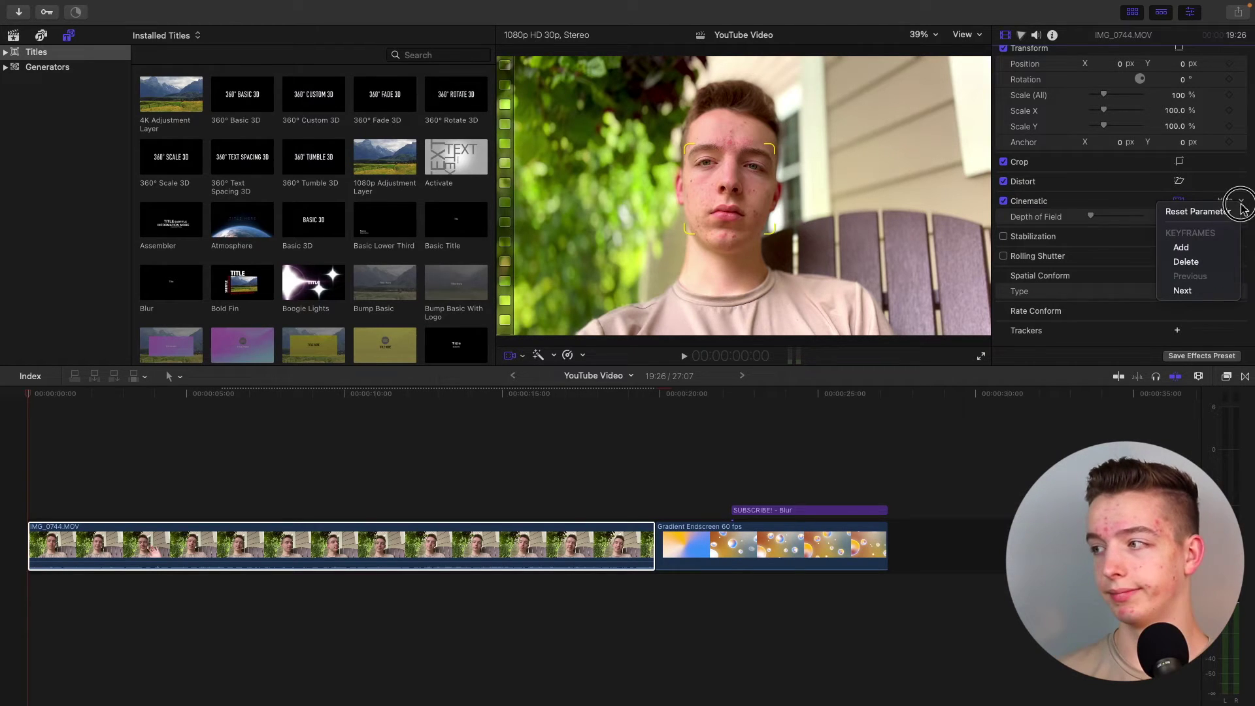
{"action": "left_click", "coordinate": [1246, 207]}
{"action": "left_click", "coordinate": [1227, 203]}
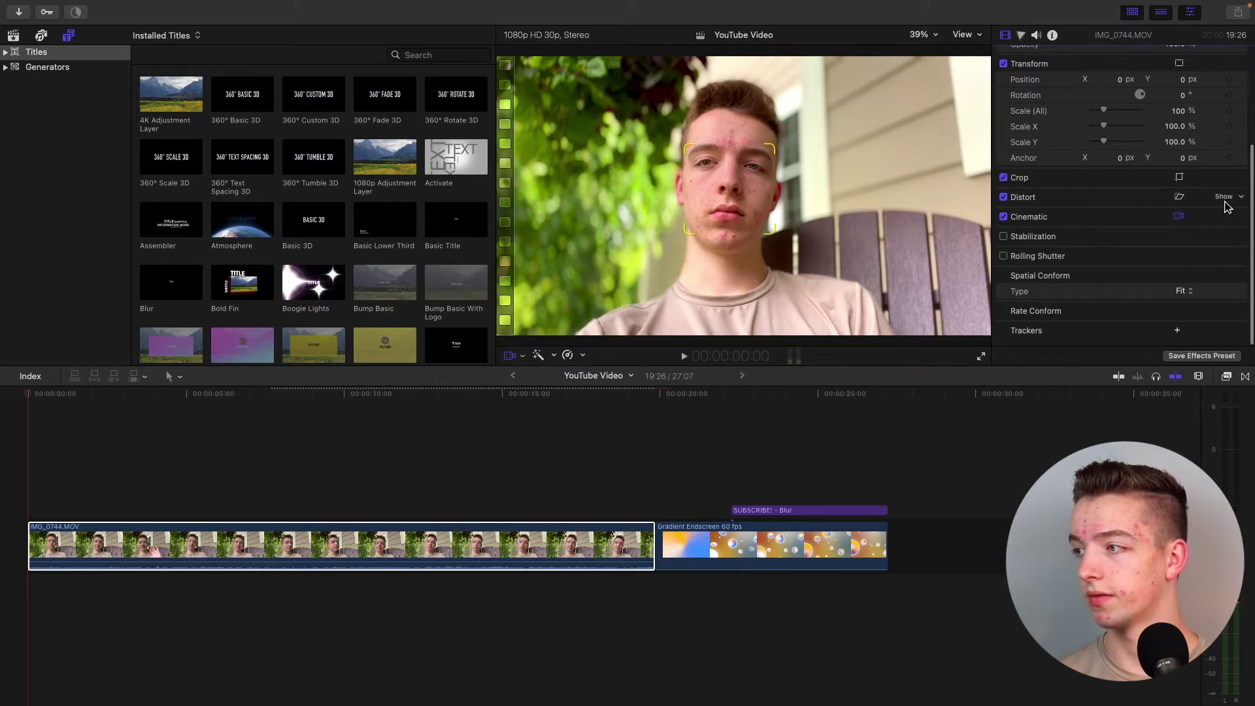
{"action": "left_click", "coordinate": [1228, 216]}
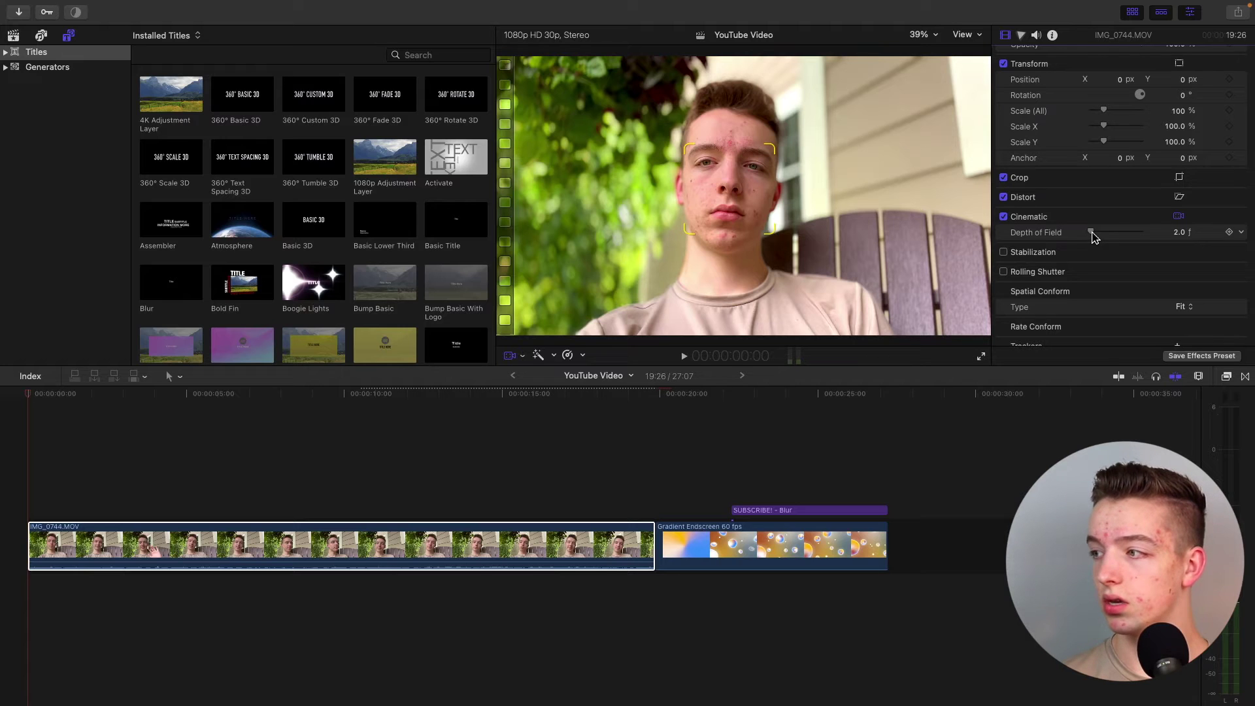
{"action": "left_click_drag", "start_coordinate": [1096, 237], "coordinate": [1074, 250]}
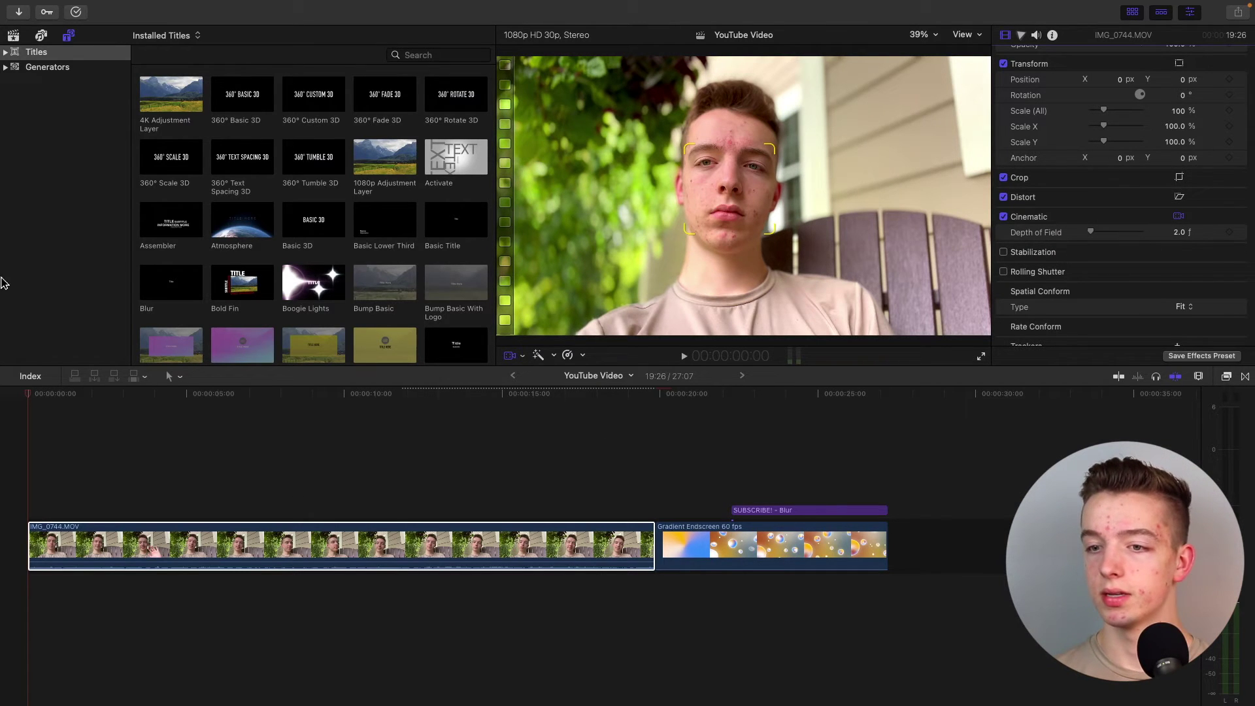
{"action": "left_click", "coordinate": [29, 405]}
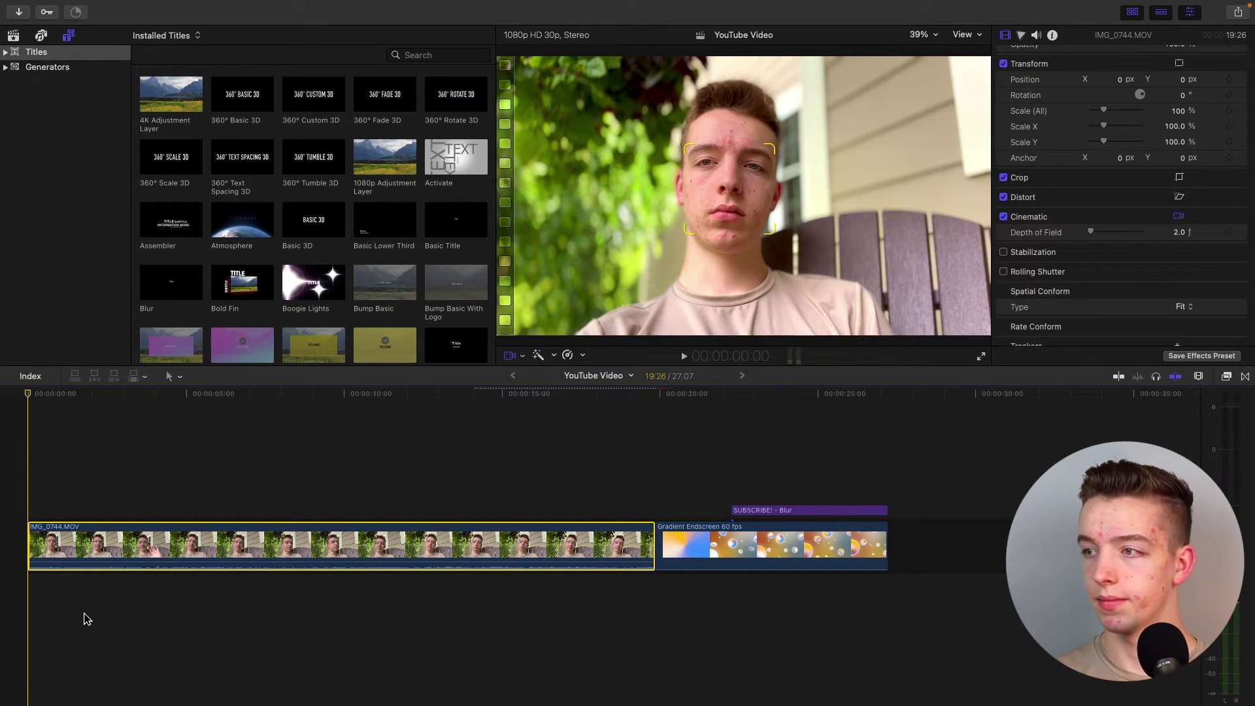
{"action": "key", "text": "space"}
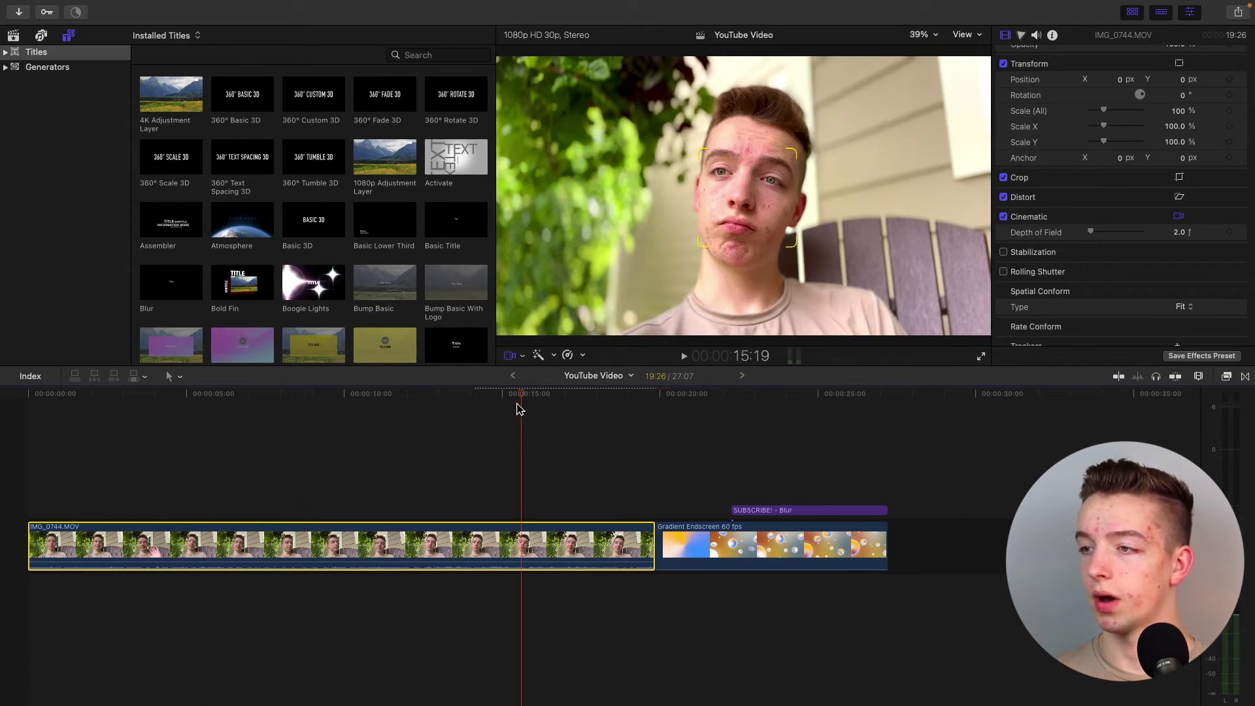
{"action": "mouse_move", "coordinate": [519, 407]}
{"action": "left_mouse_down"}
{"action": "mouse_move", "coordinate": [385, 396]}
{"action": "mouse_move", "coordinate": [517, 397]}
{"action": "left_mouse_up"}
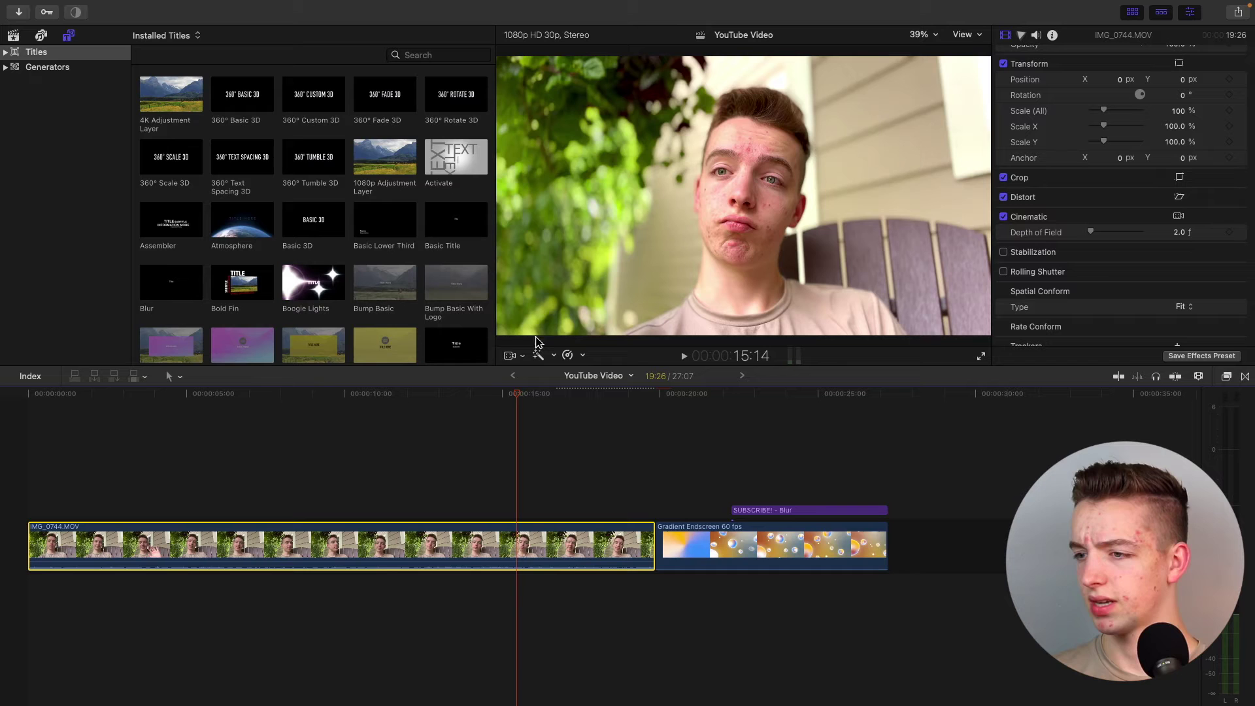
{"action": "left_click_drag", "start_coordinate": [522, 400], "coordinate": [445, 397]}
{"action": "left_click", "coordinate": [425, 410]}
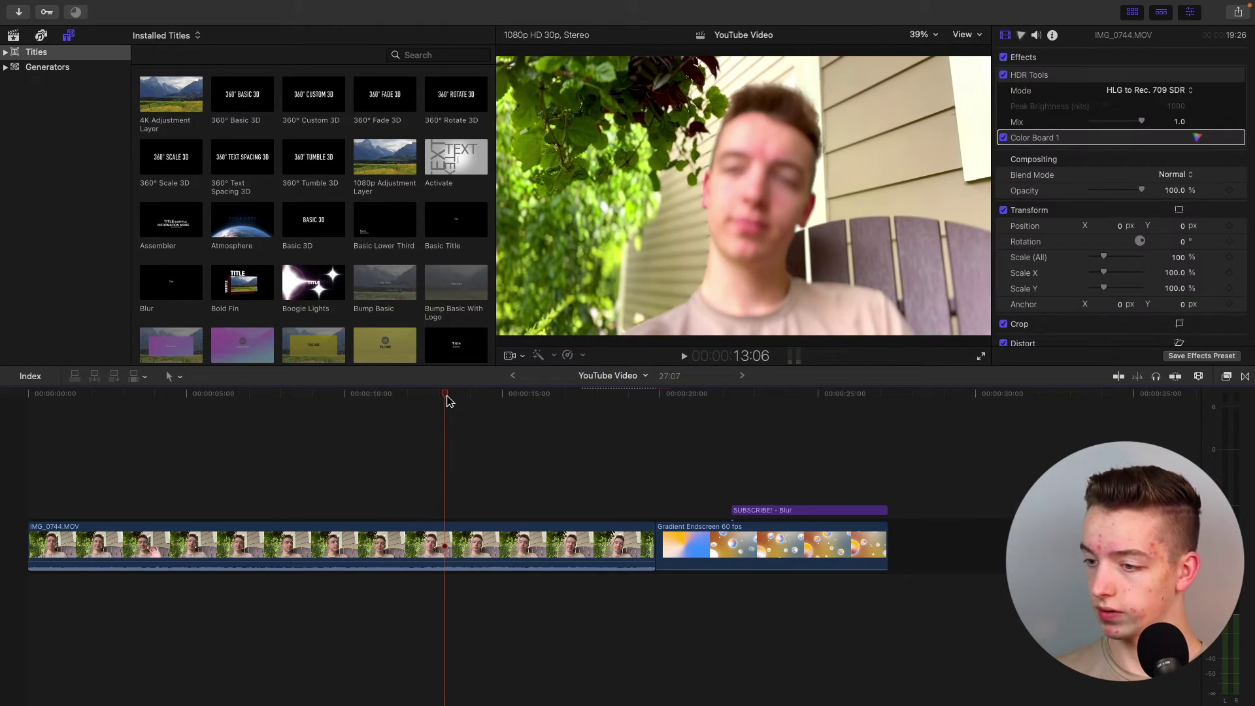
{"action": "left_click", "coordinate": [489, 557]}
{"action": "left_click_drag", "start_coordinate": [330, 397], "coordinate": [164, 402]}
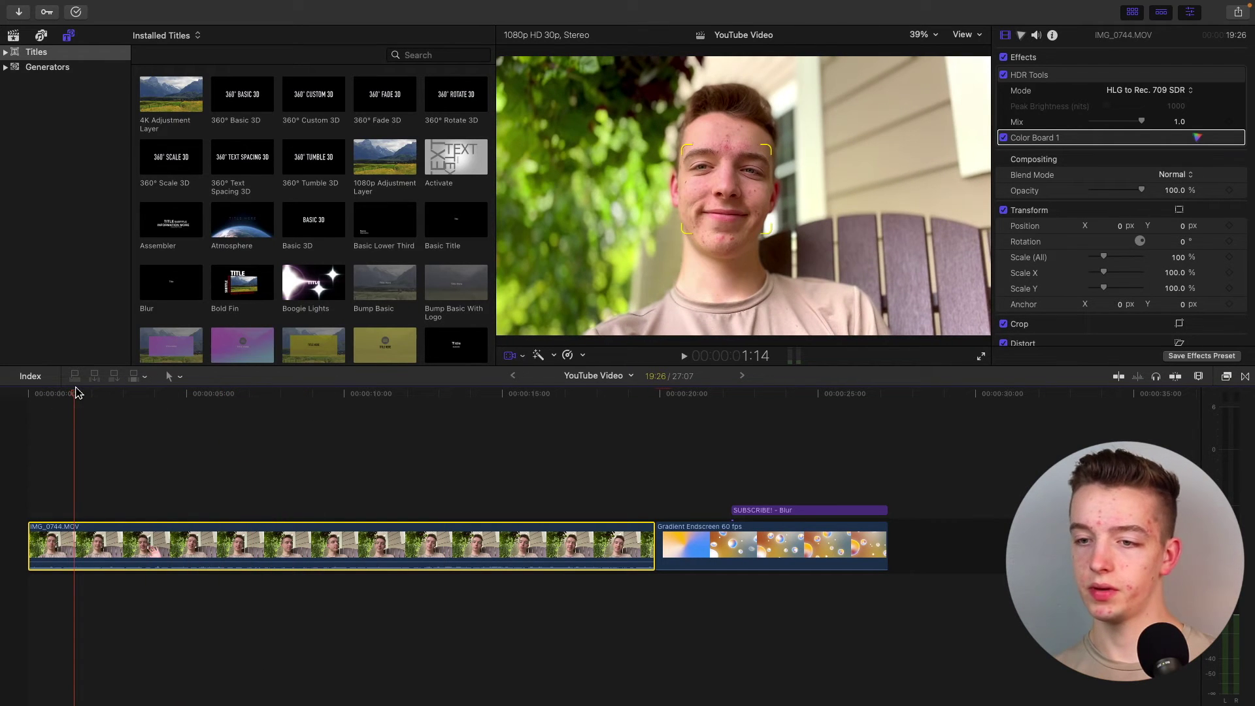
{"action": "left_click_drag", "start_coordinate": [75, 401], "coordinate": [13, 401]}
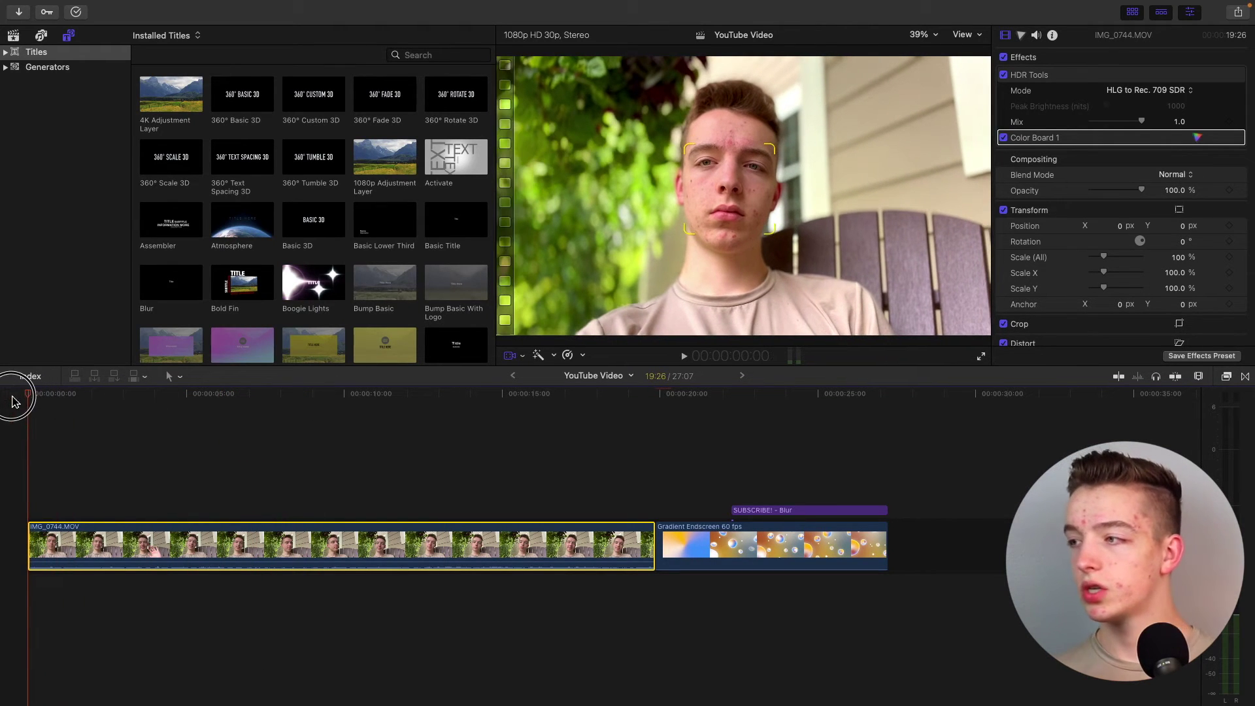
Show the Cinematic editor lane for IMG_0744.MOV and jump to the focus point at 12:19.
{"action": "right_click", "coordinate": [226, 548]}
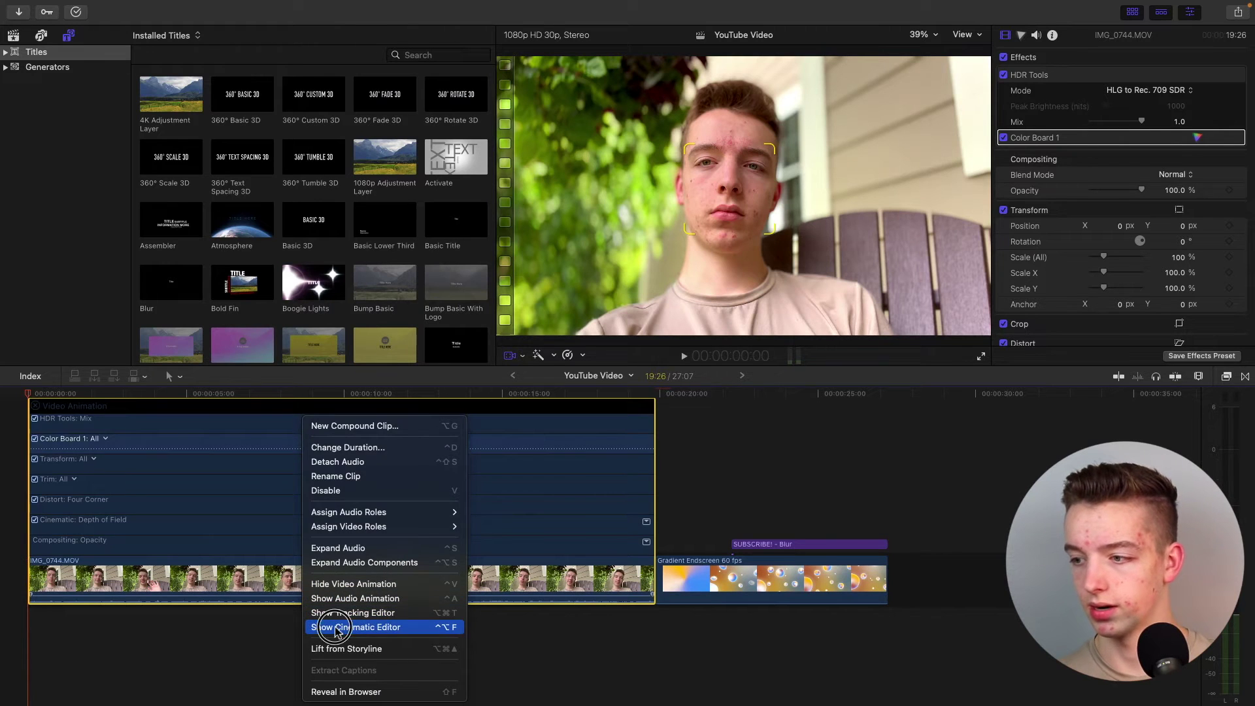
{"action": "left_click", "coordinate": [323, 628]}
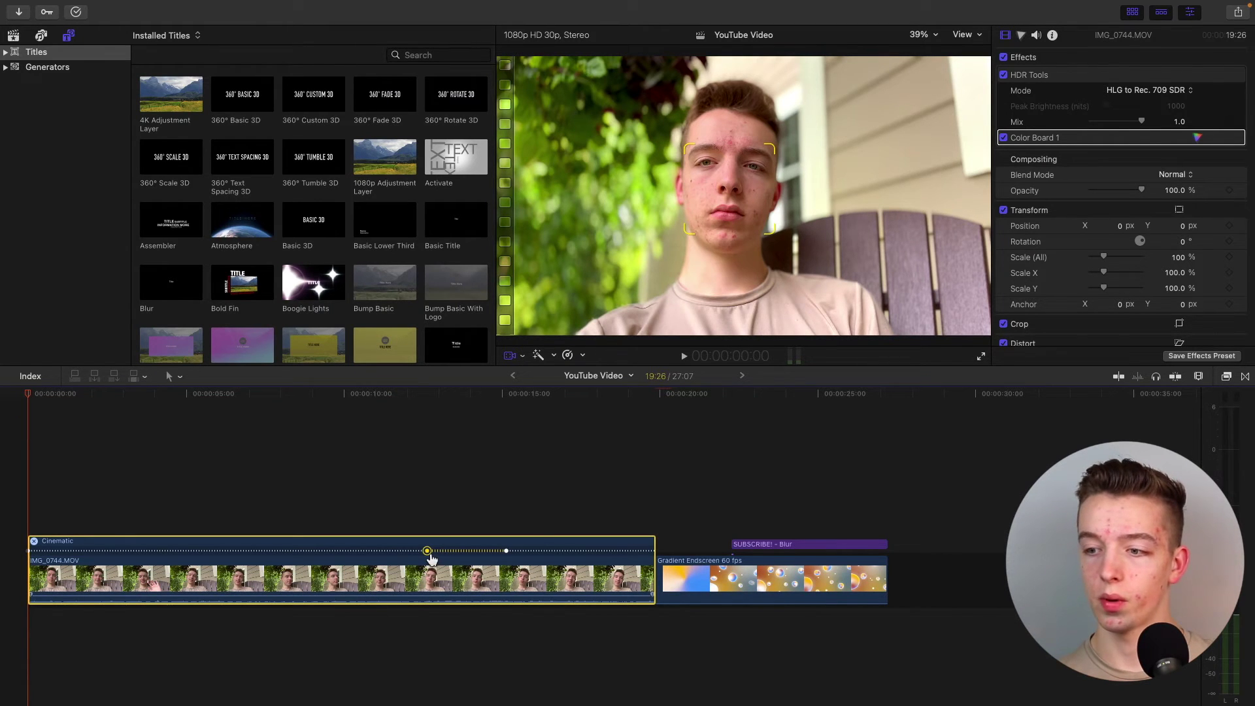
{"action": "left_click", "coordinate": [427, 553]}
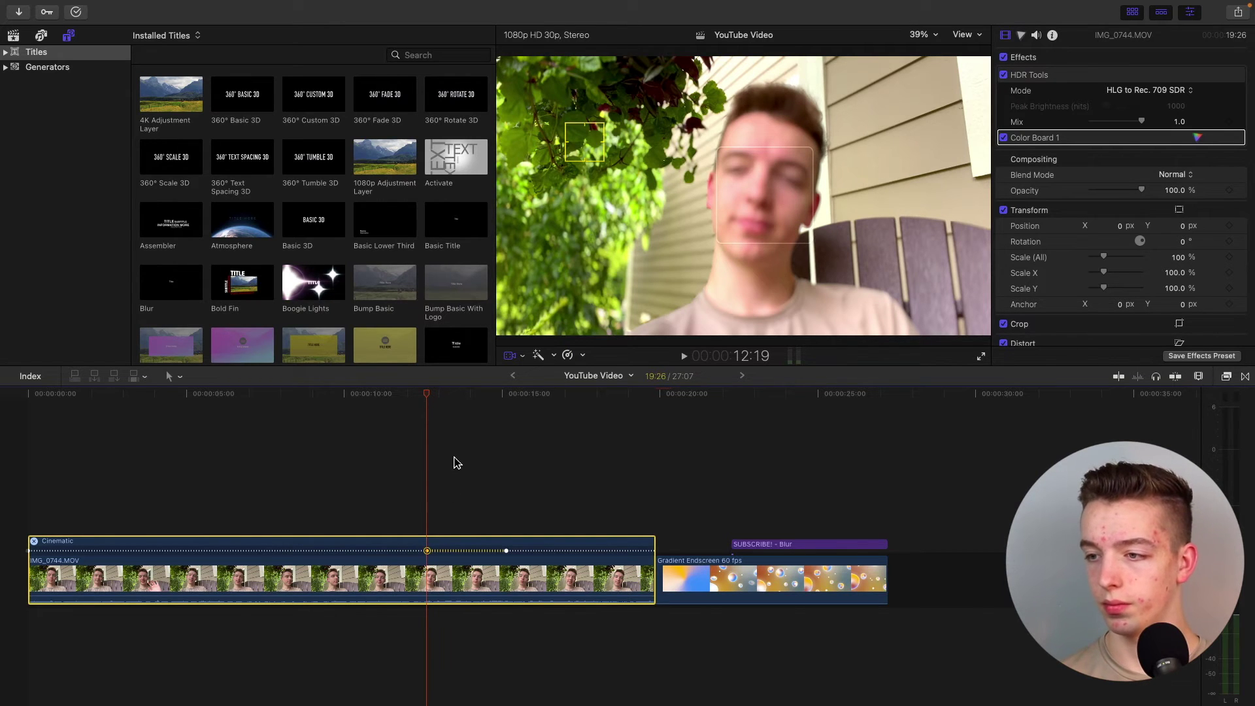
Add focus keyframes racking to the leafy bush near 5 seconds, then back to the face near 6:26.
{"action": "left_click_drag", "start_coordinate": [429, 400], "coordinate": [194, 439]}
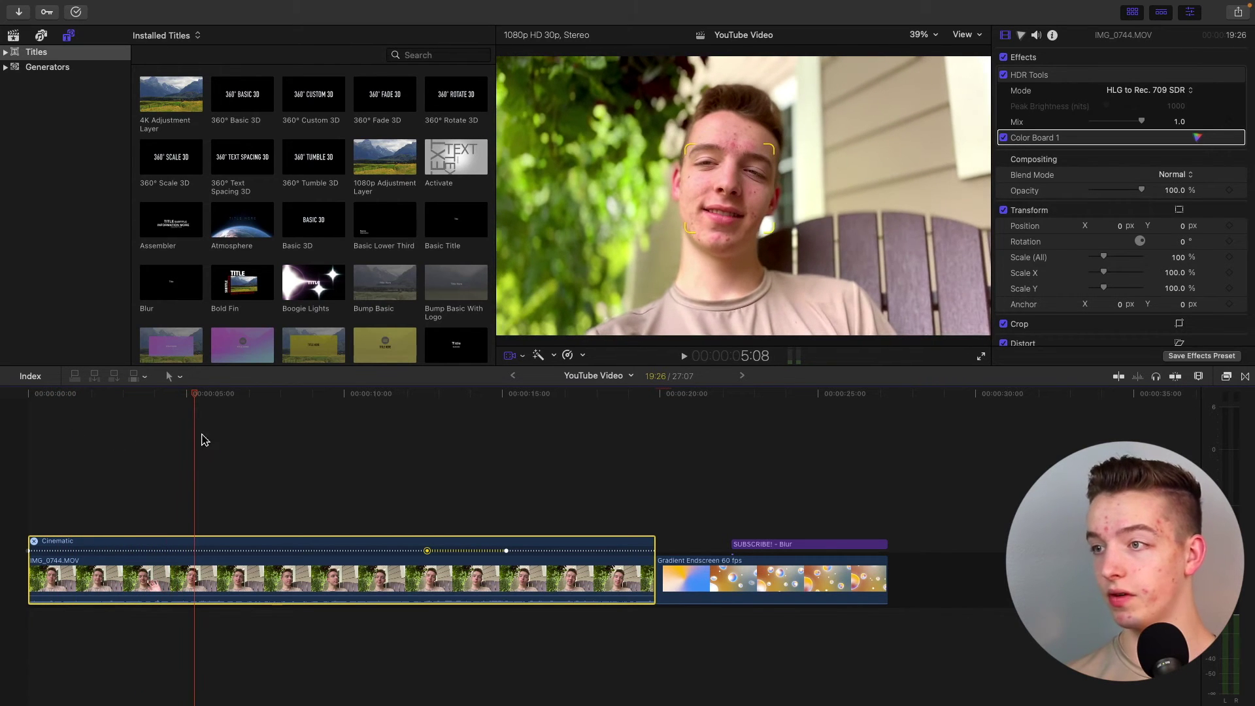
{"action": "left_click", "coordinate": [595, 163]}
{"action": "left_click", "coordinate": [546, 172]}
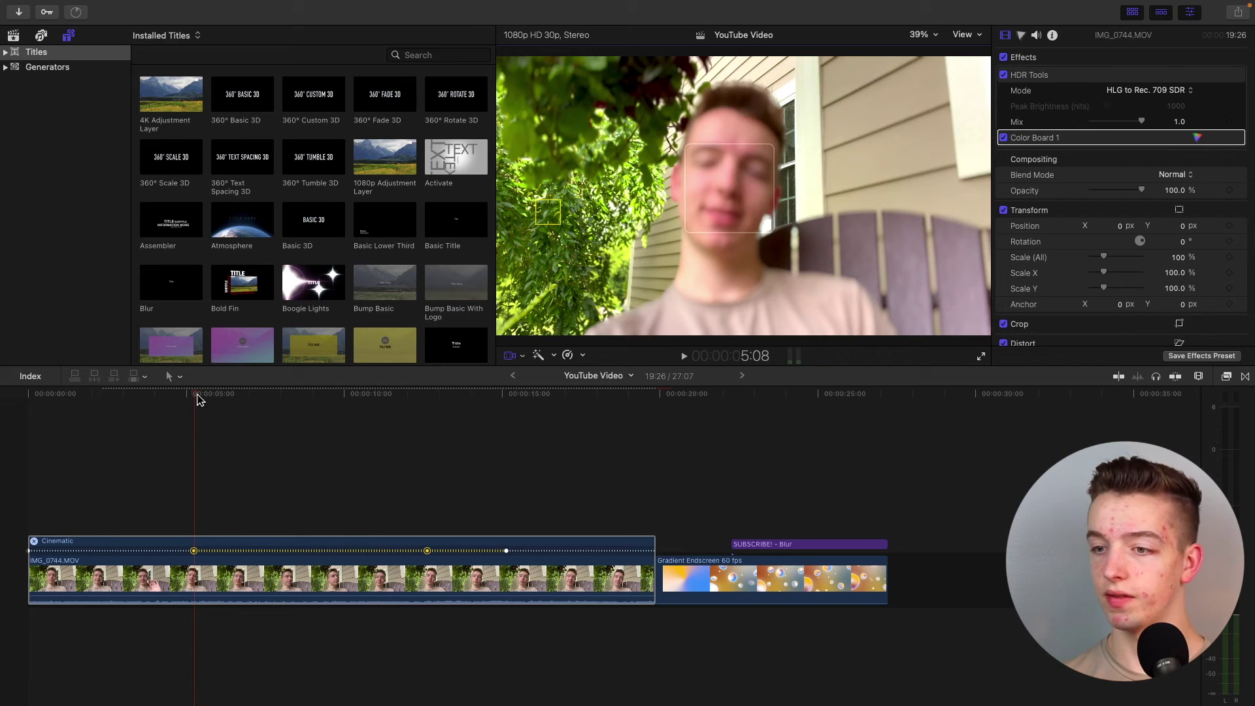
{"action": "left_click_drag", "start_coordinate": [198, 398], "coordinate": [249, 453]}
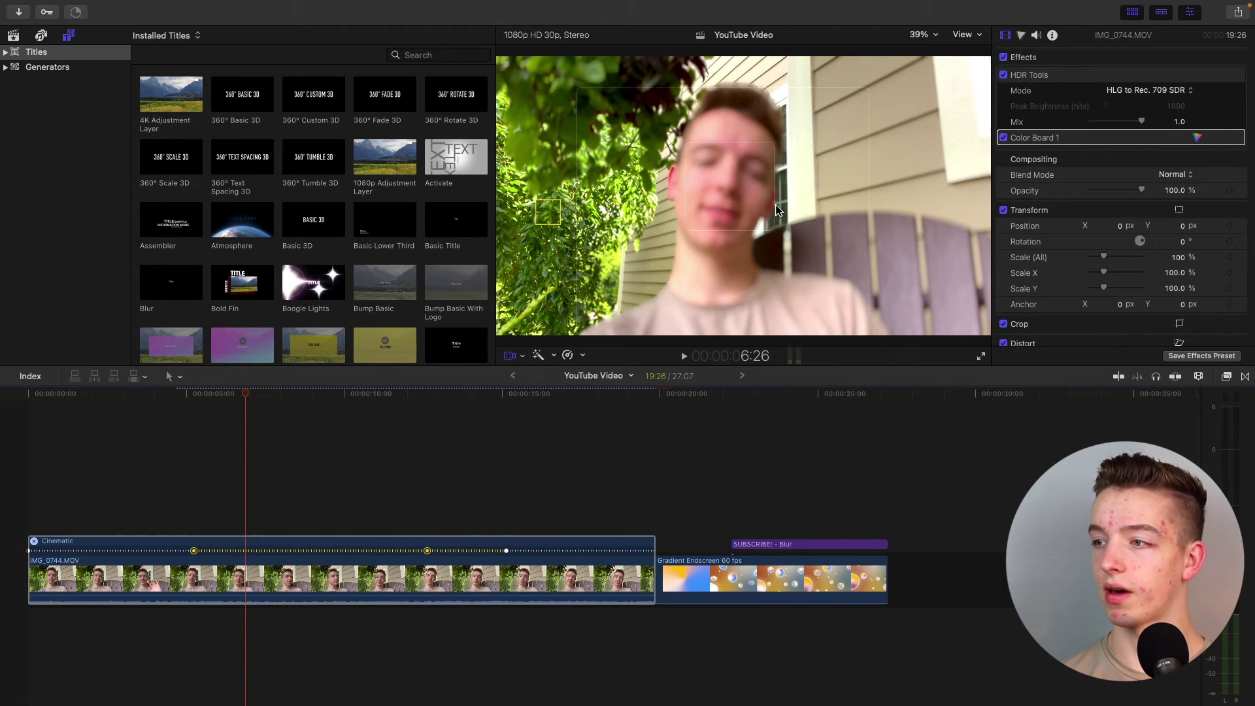
{"action": "left_click", "coordinate": [765, 233]}
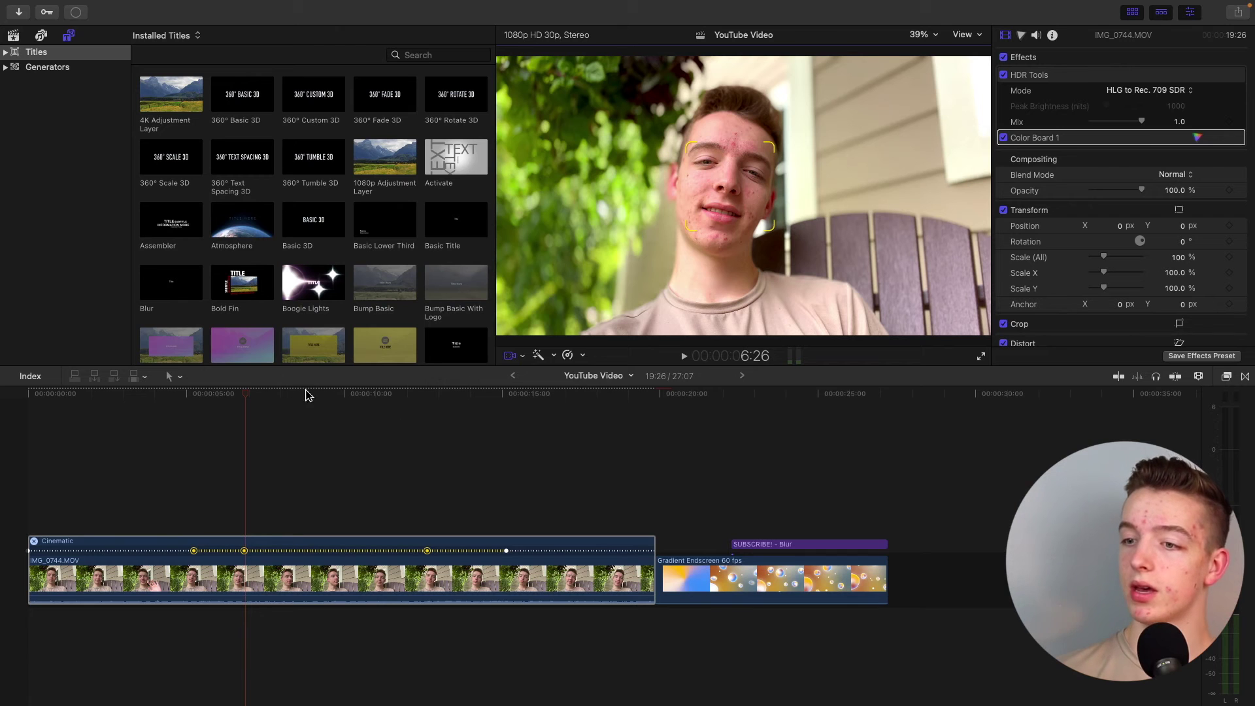
{"action": "left_click_drag", "start_coordinate": [248, 401], "coordinate": [542, 453]}
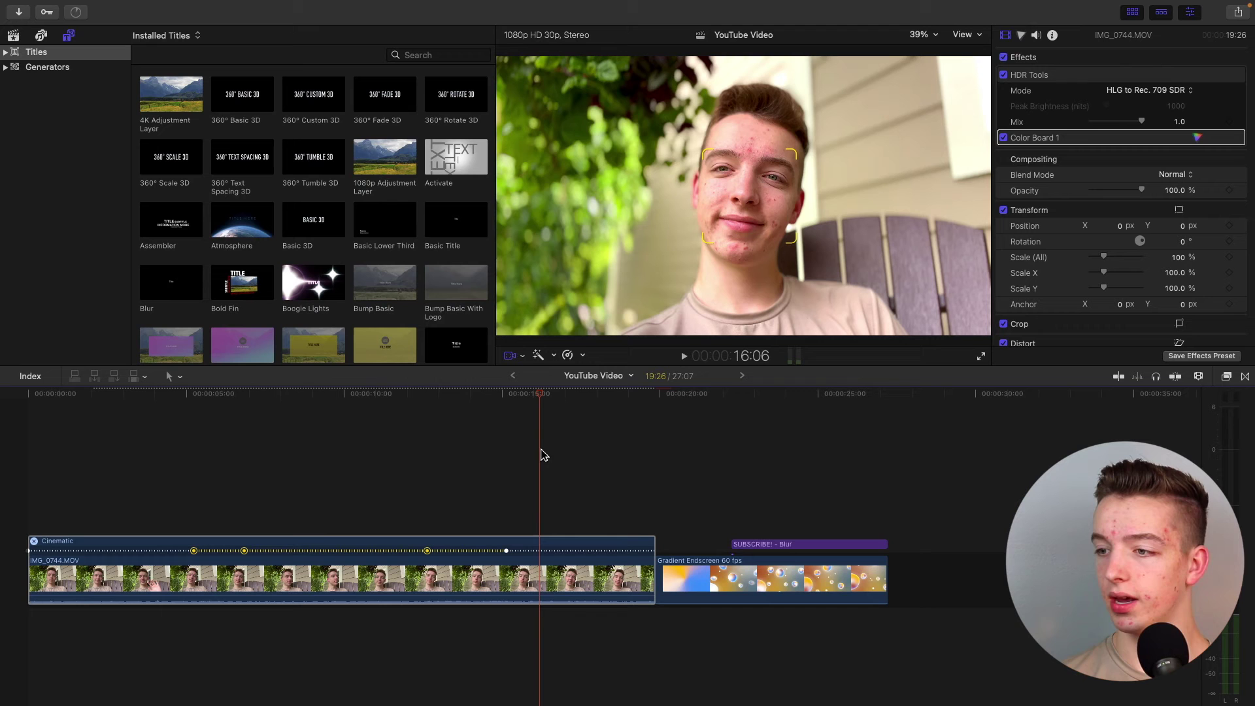